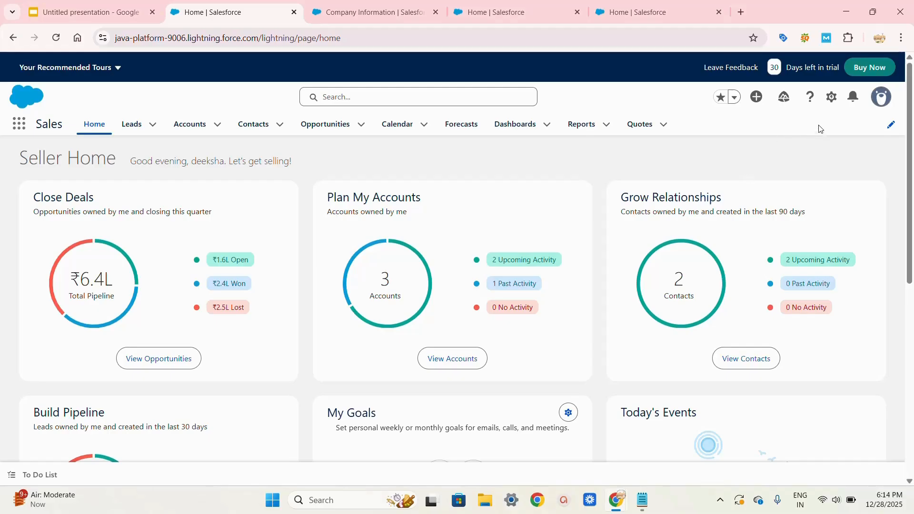
Open Setup and view the organization's Company Information page, checking the organization details
left_click(832, 102)
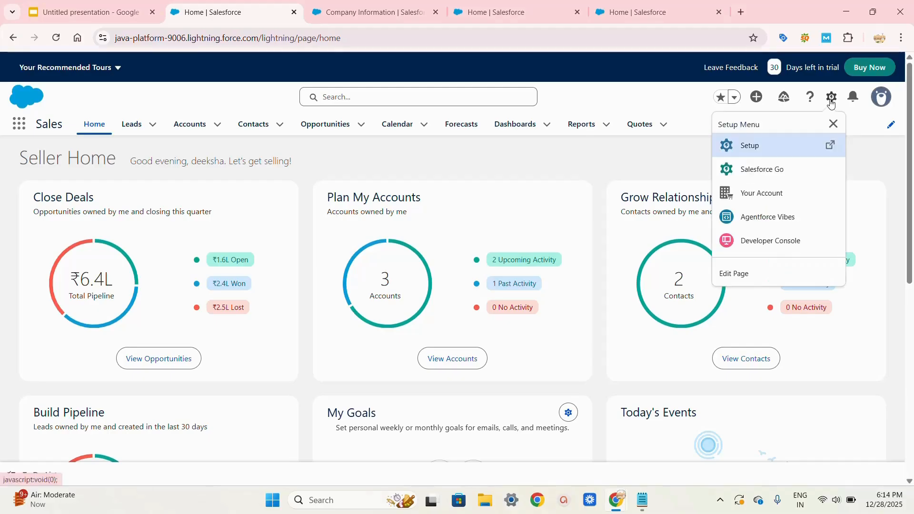
left_click(757, 149)
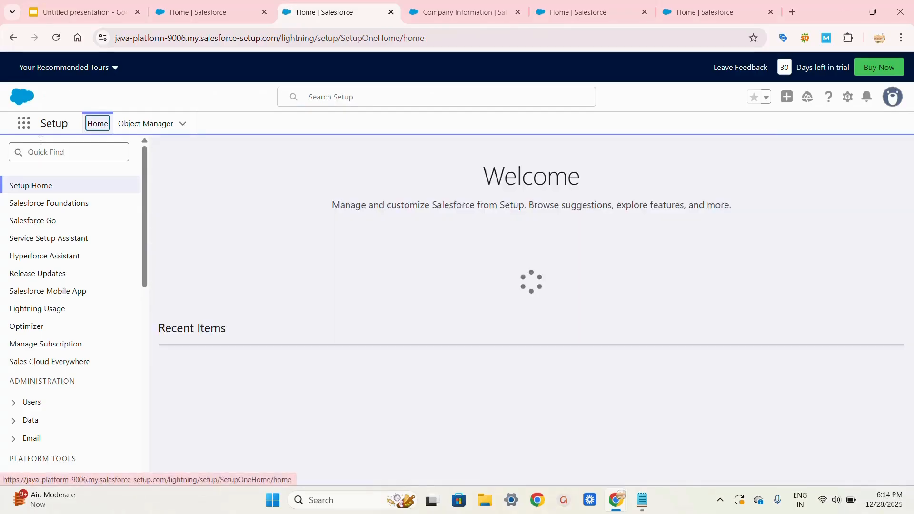
left_click(40, 151)
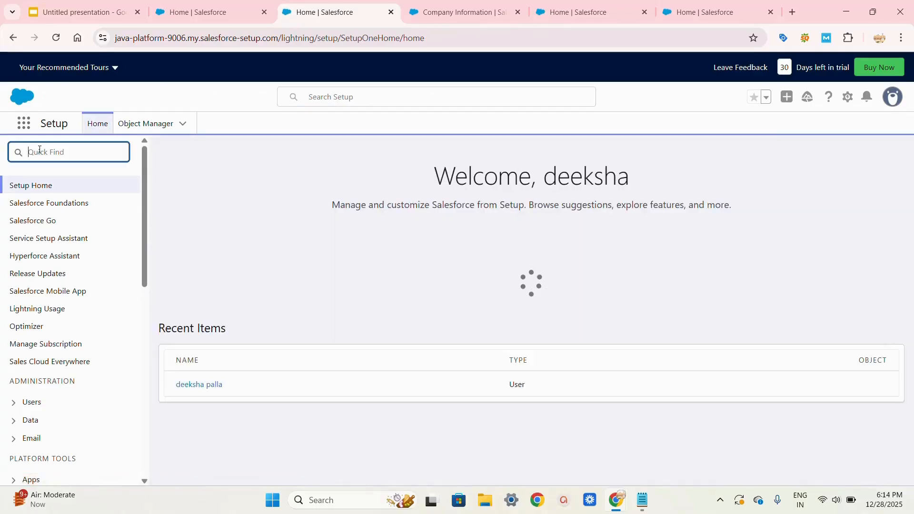
type("company ")
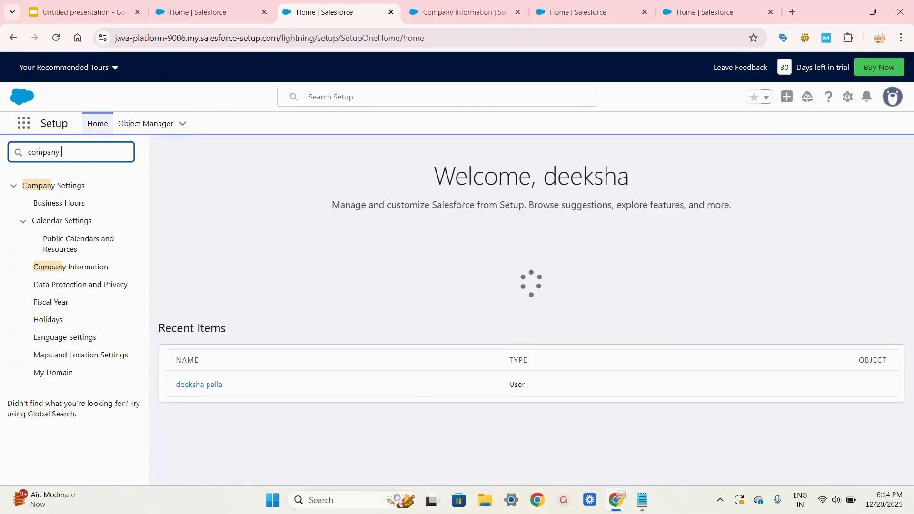
type("information")
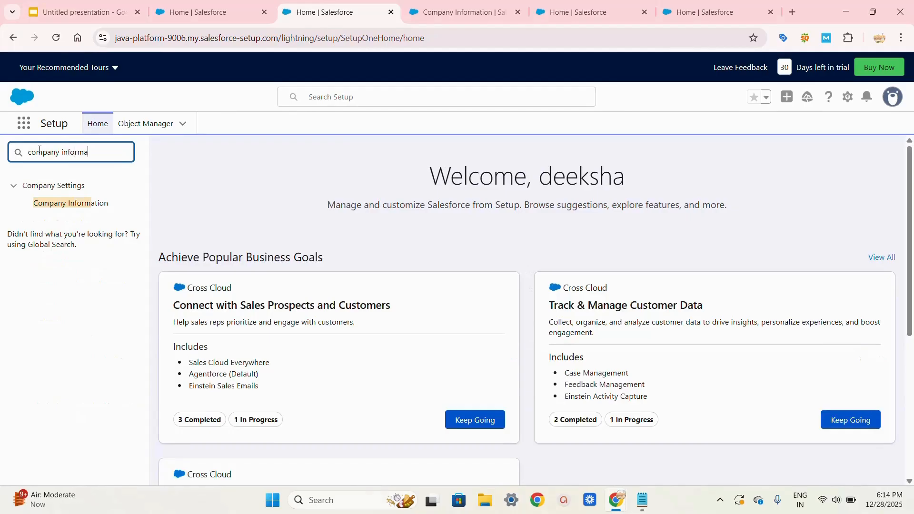
left_click(47, 204)
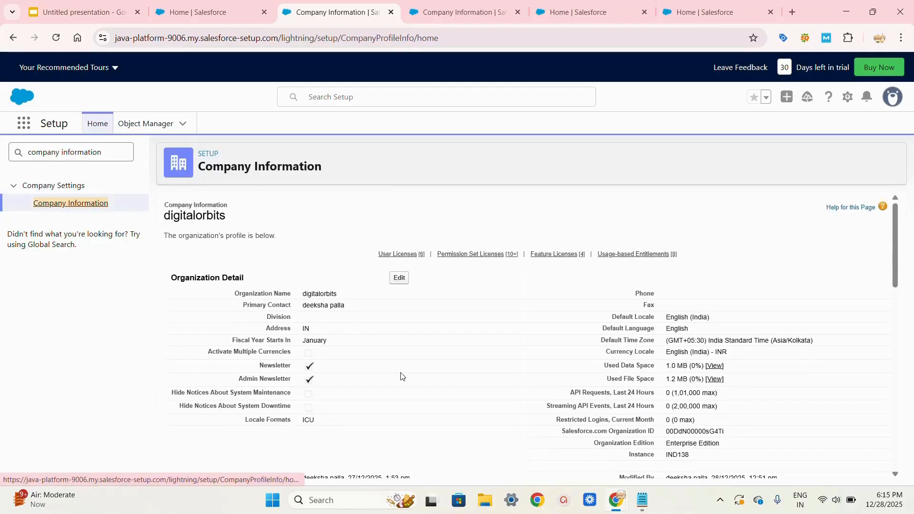
scroll(401, 377, "down", 1)
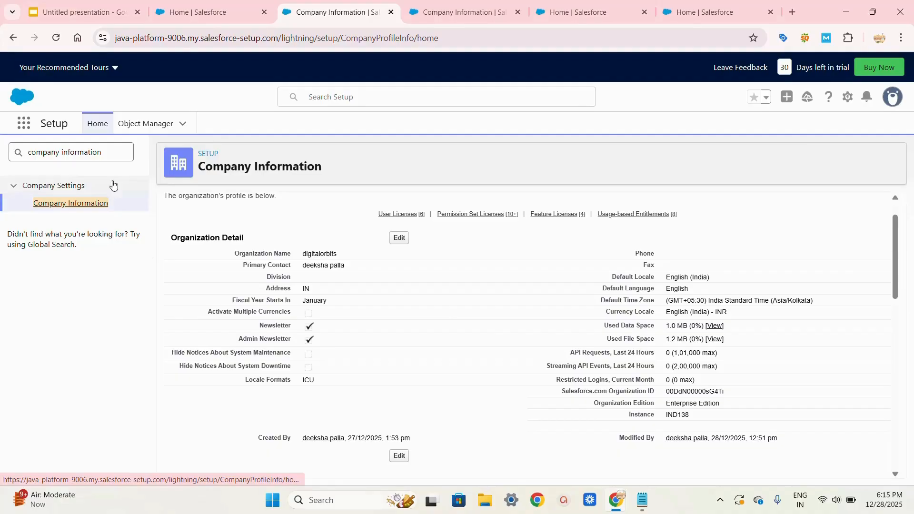
Find "sandbox" among the setup pages and open the Sandboxes page
left_click(107, 153)
key("BackSpace")
key("BackSpace")
key("BackSpace")
key("BackSpace")
key("BackSpace")
key("BackSpace")
key("BackSpace")
key("BackSpace")
key("BackSpace")
key("BackSpace")
key("BackSpace")
key("BackSpace")
key("BackSpace")
key("BackSpace")
key("BackSpace")
key("BackSpace")
key("BackSpace")
key("BackSpace")
key("BackSpace")
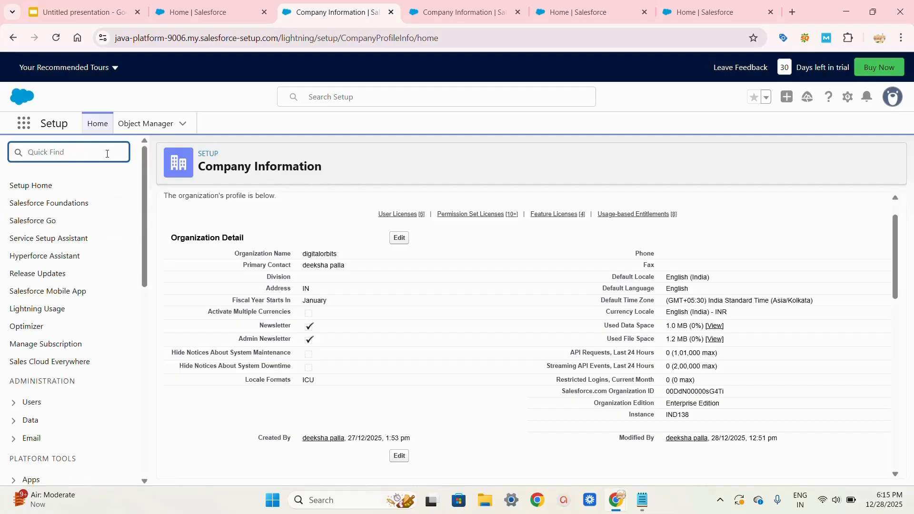
type("sand")
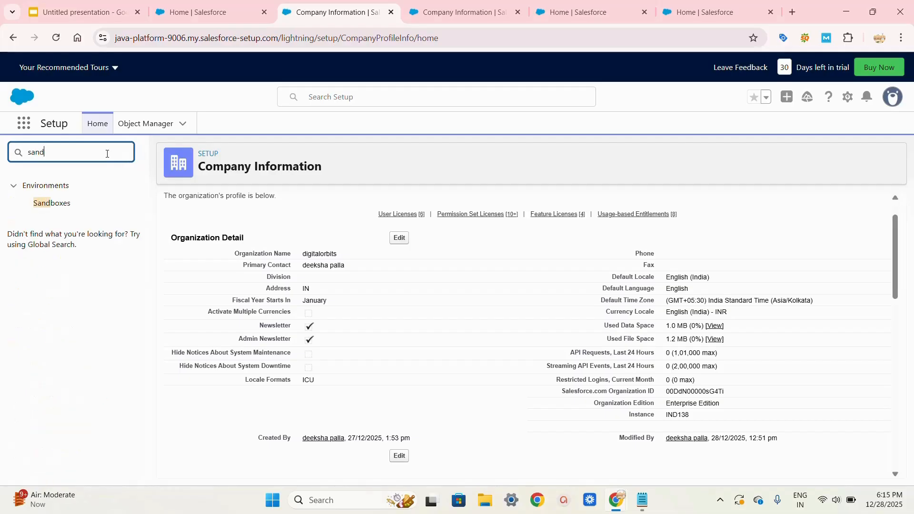
type("box")
left_click(61, 209)
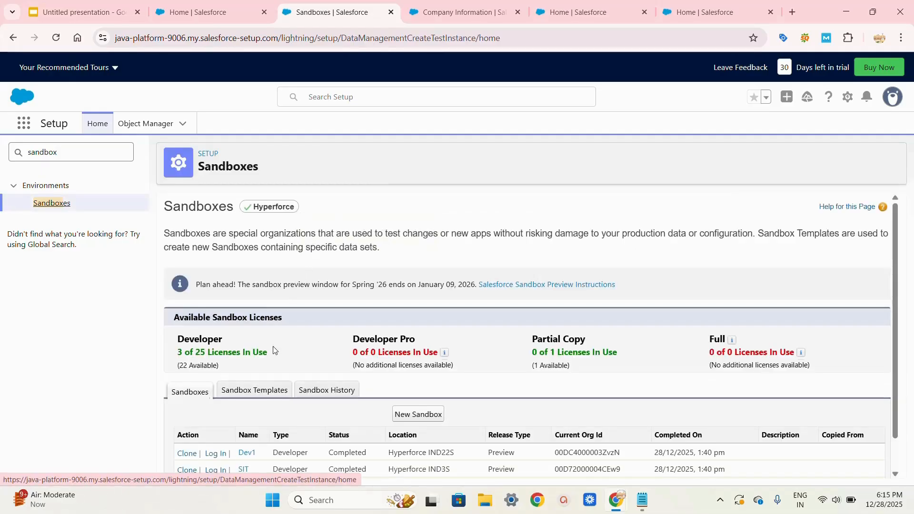
Start a new sandbox named SIT1 using the Developer sandbox license
scroll(273, 351, "down", 1)
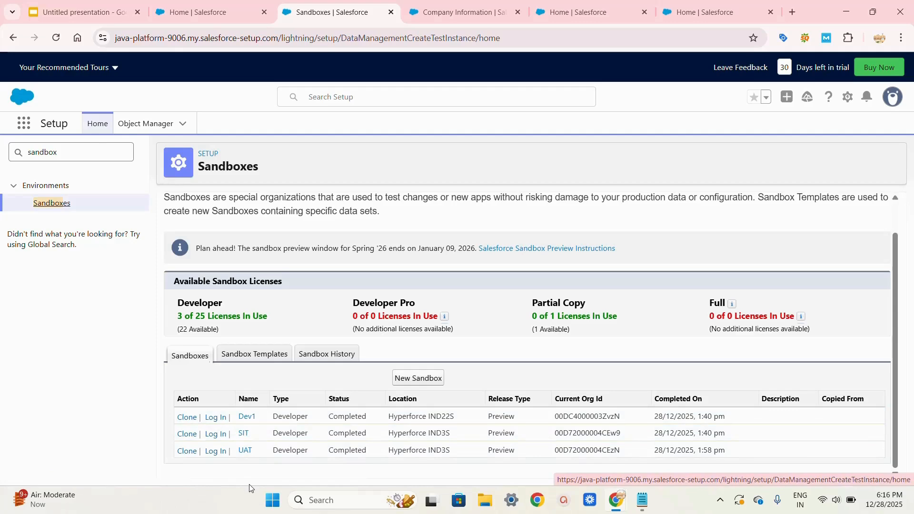
left_click(420, 384)
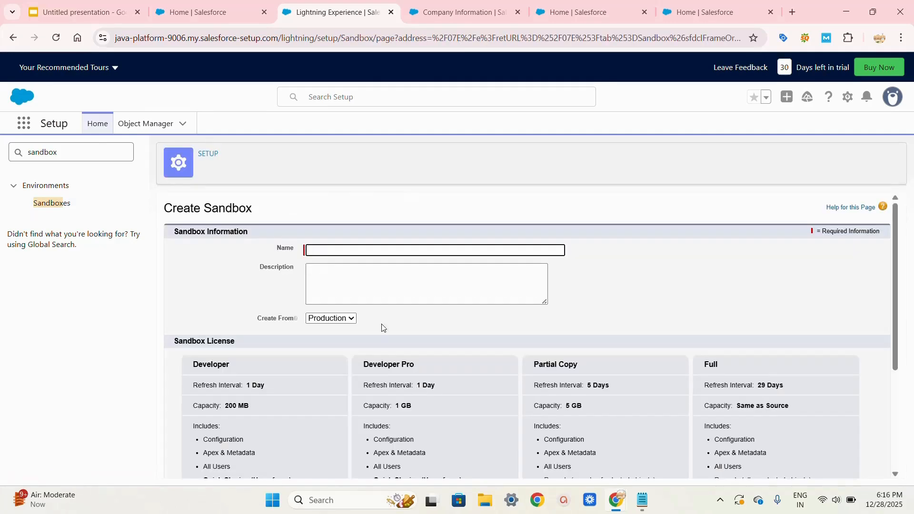
left_click(339, 252)
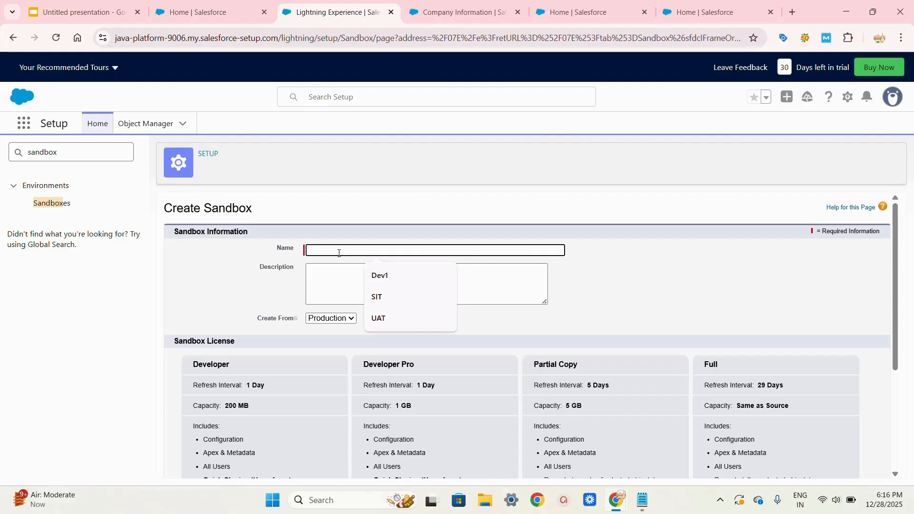
type("SIT1")
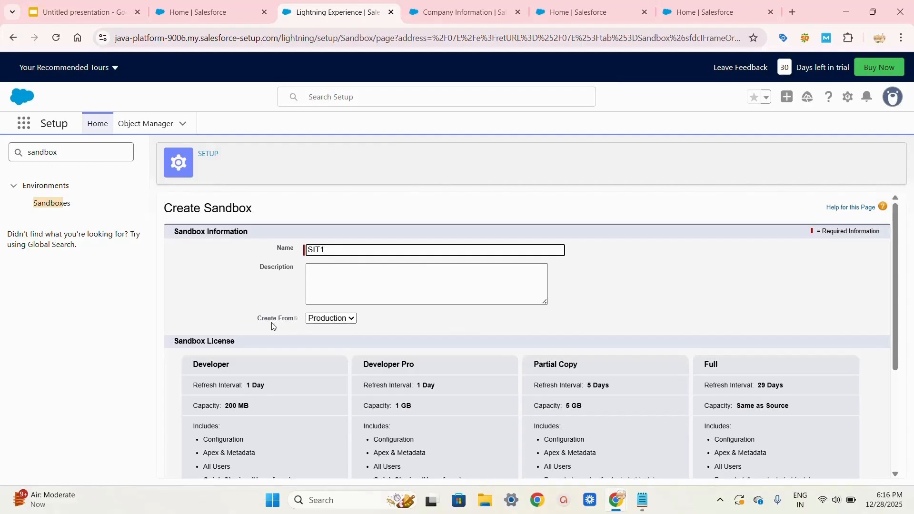
left_click(330, 321)
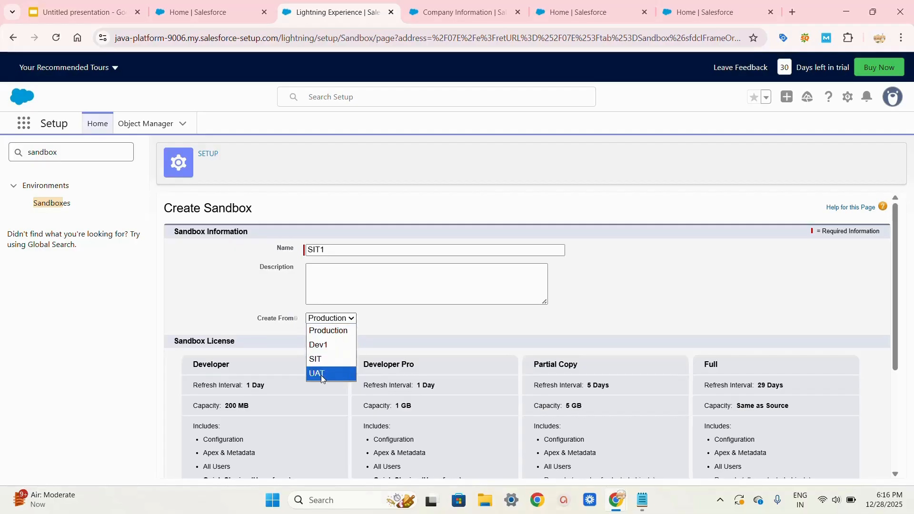
scroll(402, 326, "down", 4)
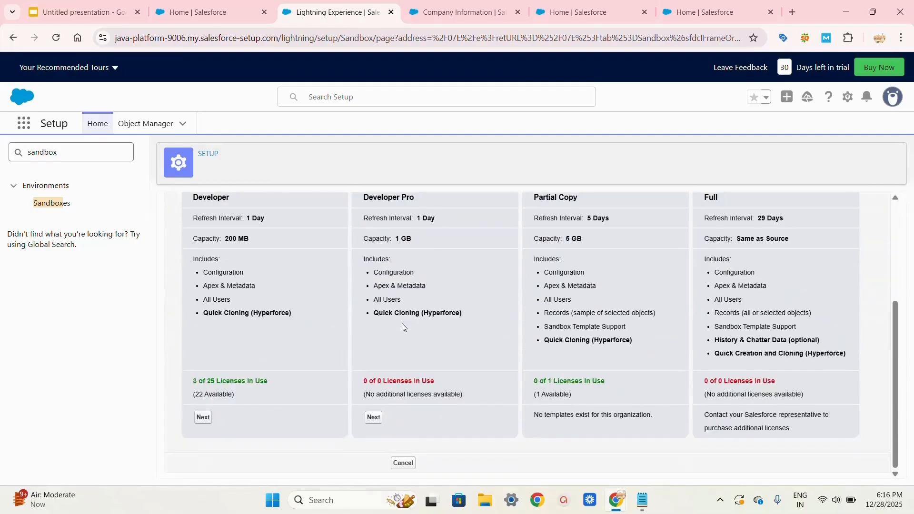
left_click(204, 417)
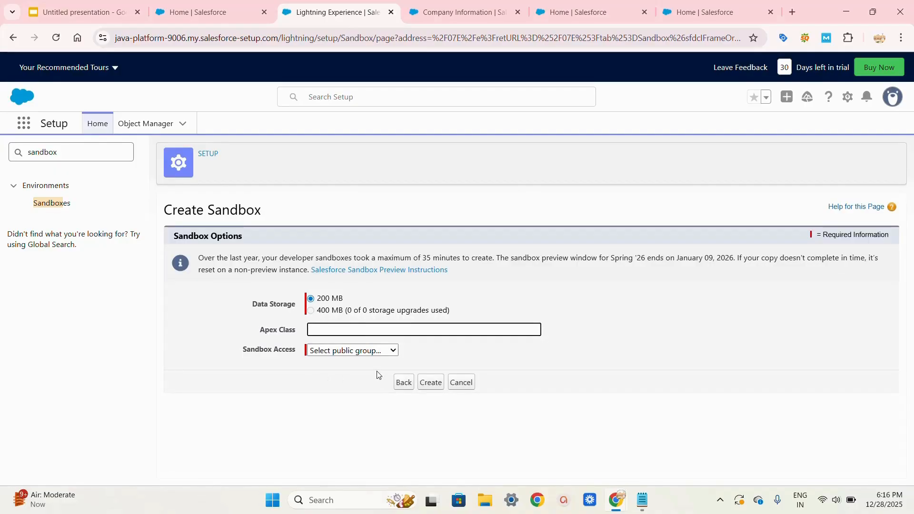
Give the Sandbox Users public group access to the new sandbox and create it
left_click(388, 353)
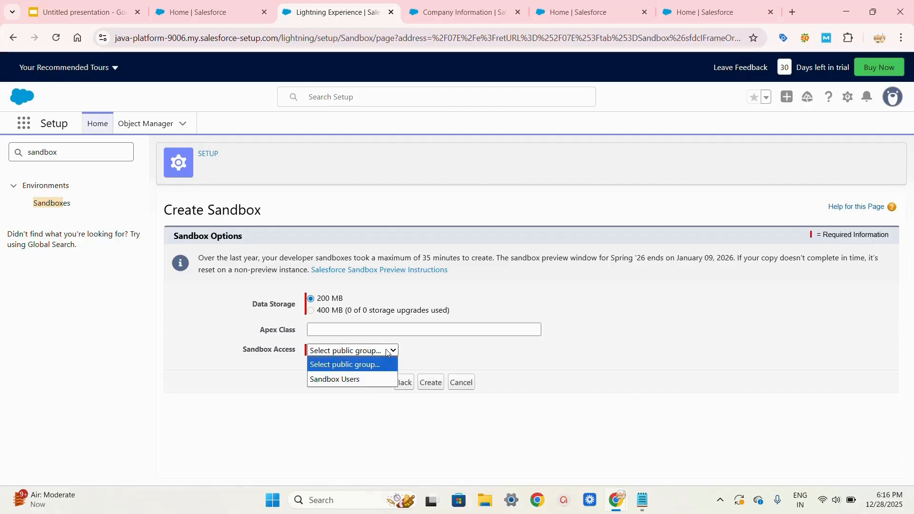
left_click(342, 379)
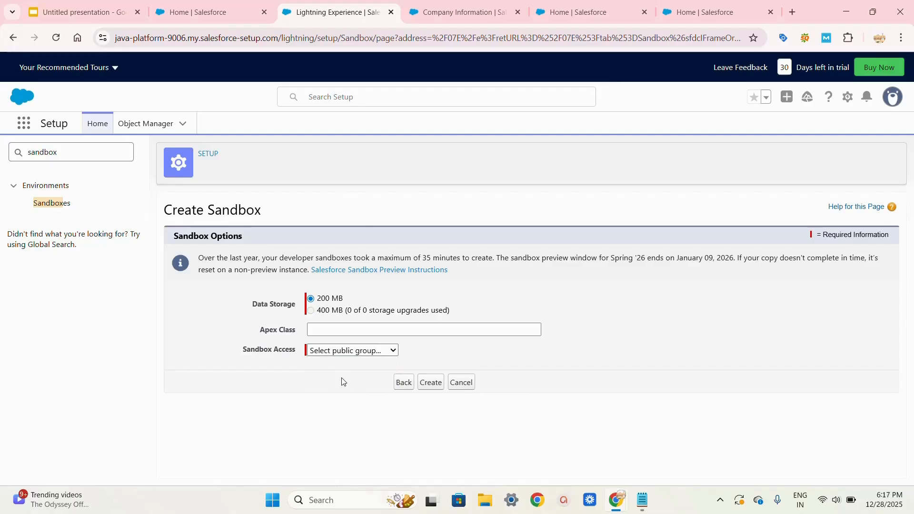
left_click(430, 383)
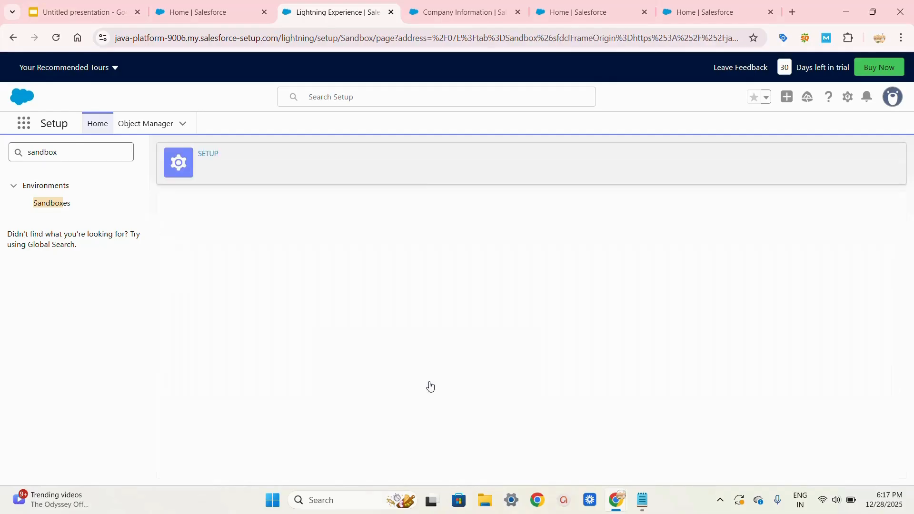
scroll(430, 386, "down", 1)
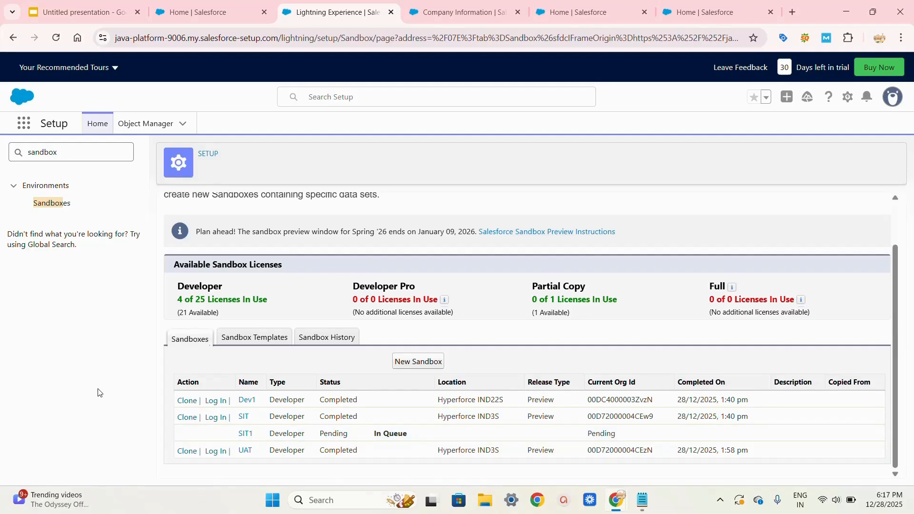
Find "Public" among the setup pages and open the Public Groups page
left_click(72, 158)
key("BackSpace")
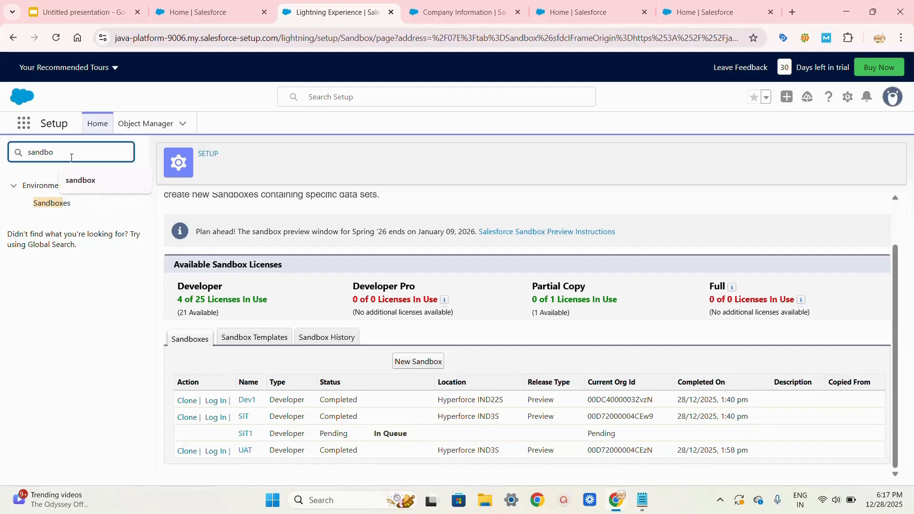
key("BackSpace")
key("BackSpace")
key("BackSpace")
key("BackSpace")
key("BackSpace")
key("BackSpace")
type("P")
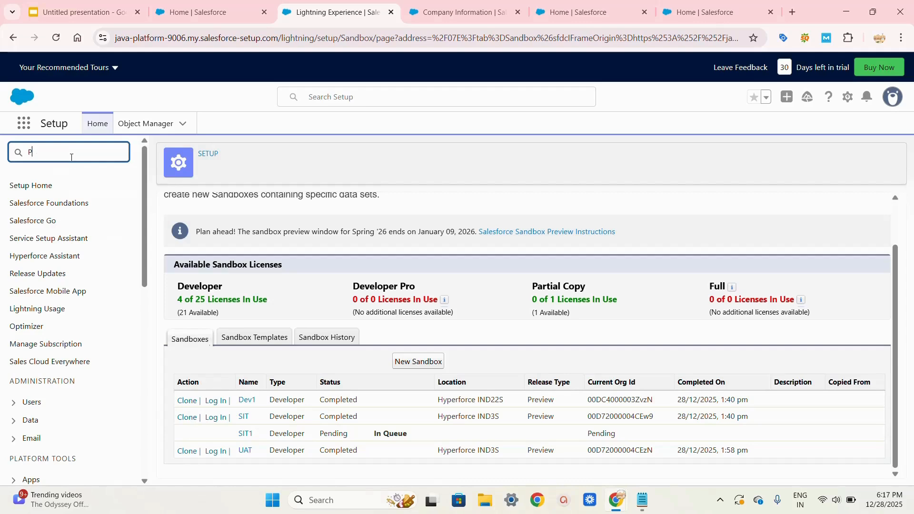
type("IBLIC GR")
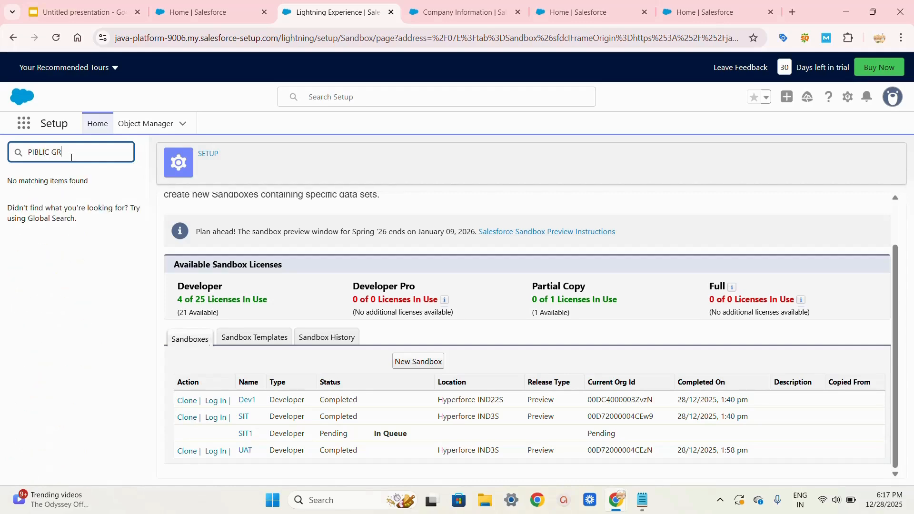
type("OPUP")
key("BackSpace")
key("BackSpace")
key("BackSpace")
key("BackSpace")
key("BackSpace")
key("BackSpace")
key("BackSpace")
key("BackSpace")
key("BackSpace")
key("BackSpace")
key("BackSpace")
key("BackSpace")
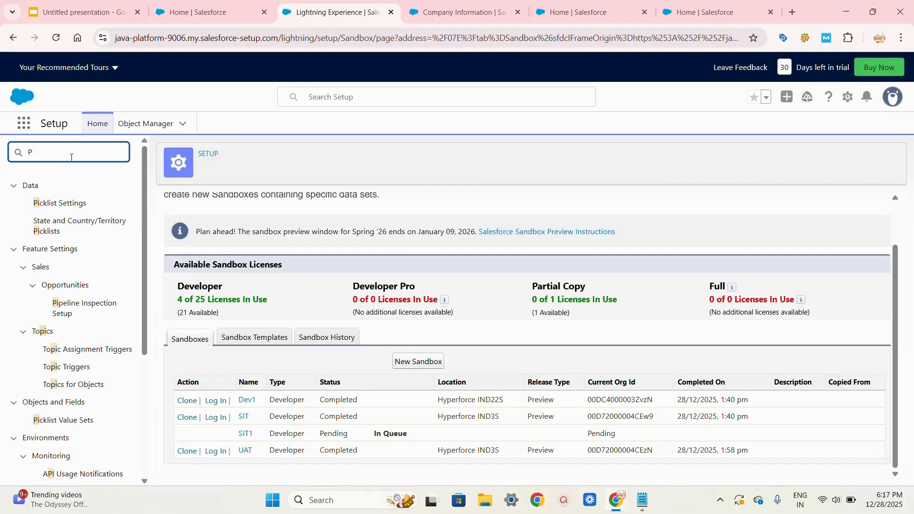
type("ublic")
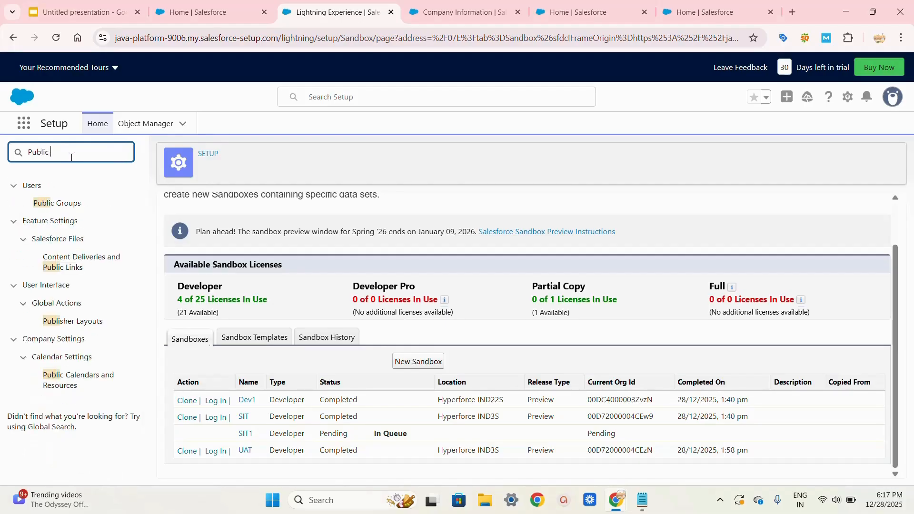
left_click(65, 205)
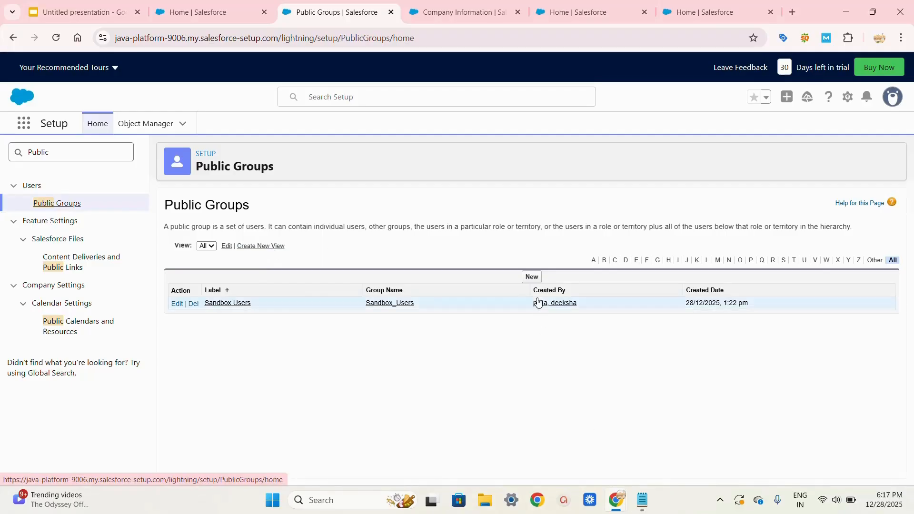
Start a new public group labelled SANDBOX ADMIN and fill in its group name
left_click(534, 278)
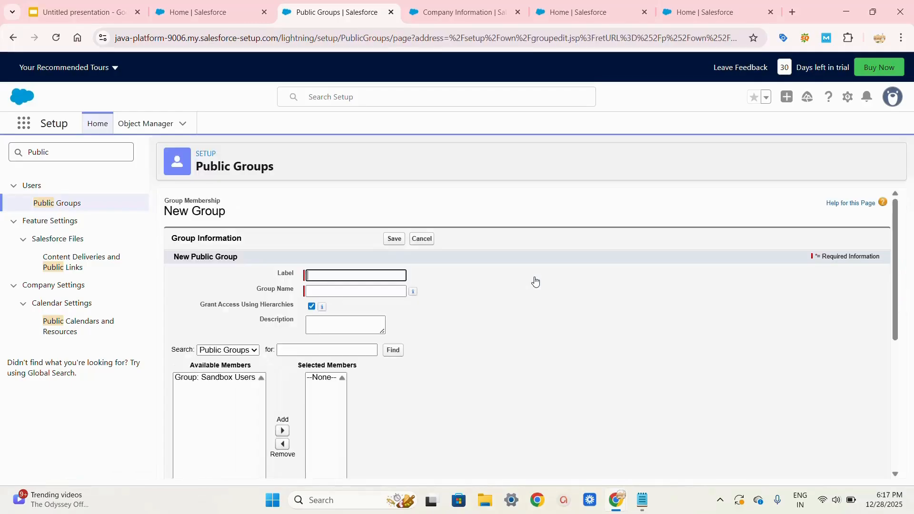
left_click(351, 275)
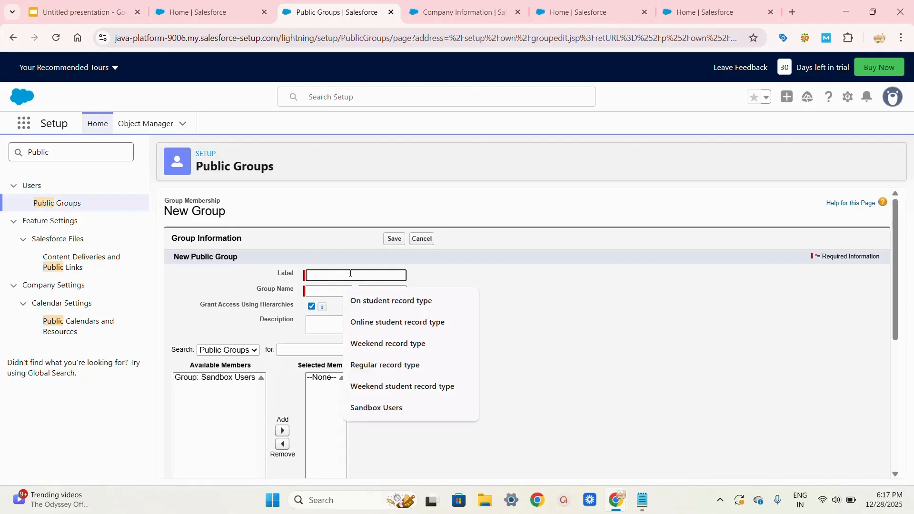
type("SANDBO")
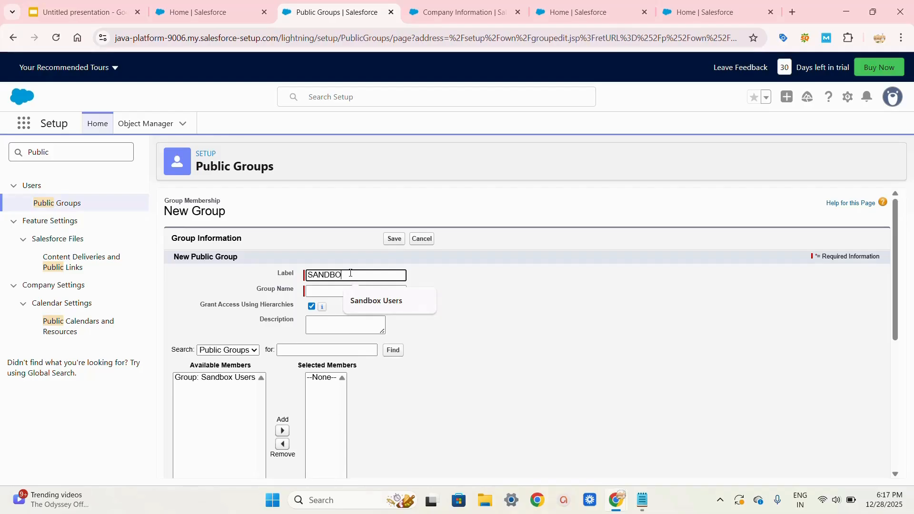
type("X AD")
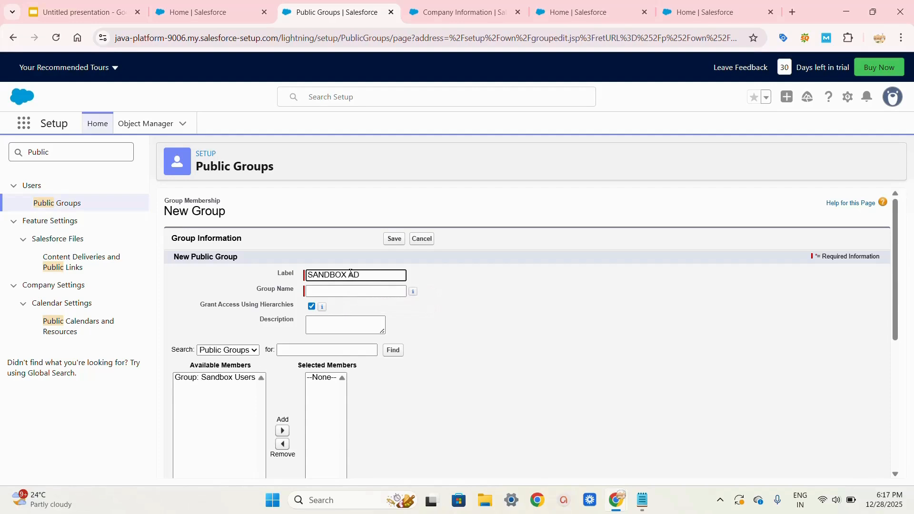
type("MIN")
left_click(342, 288)
Add the Sandbox Users group to the new public group's selected members
scroll(342, 289, "down", 5)
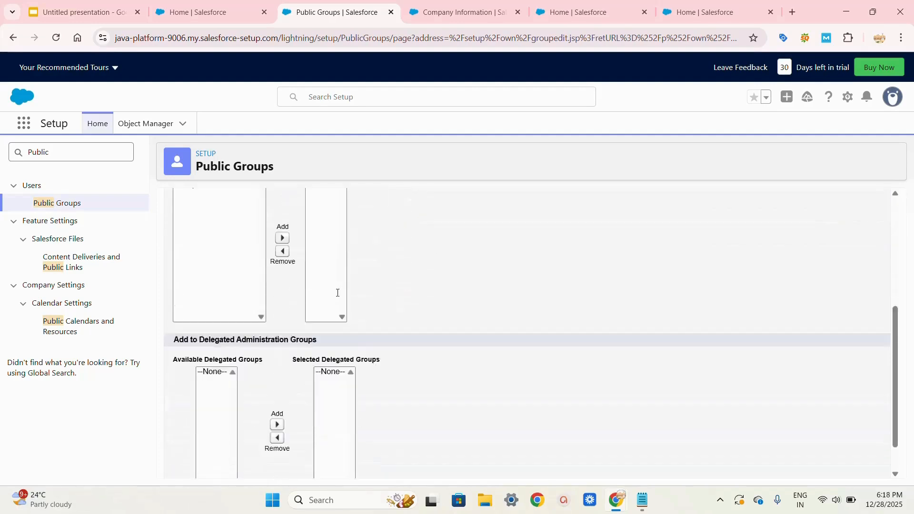
scroll(339, 293, "up", 3)
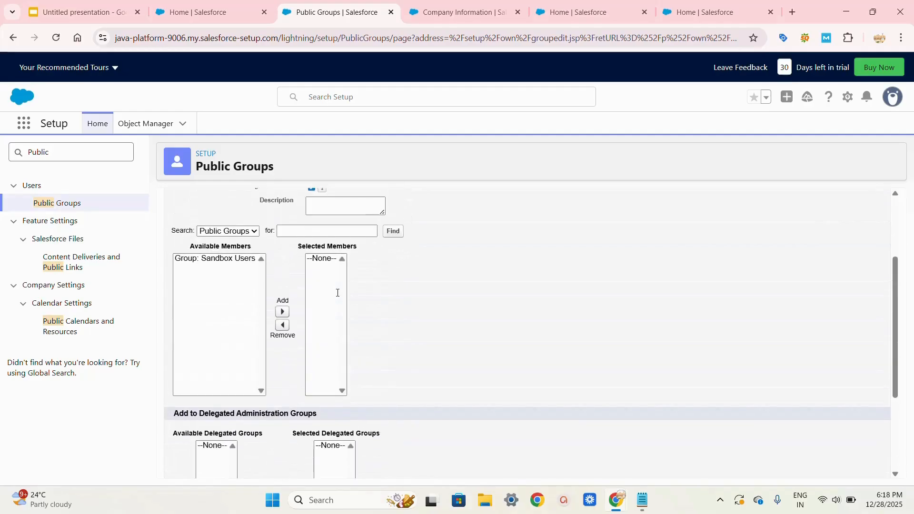
left_click(230, 261)
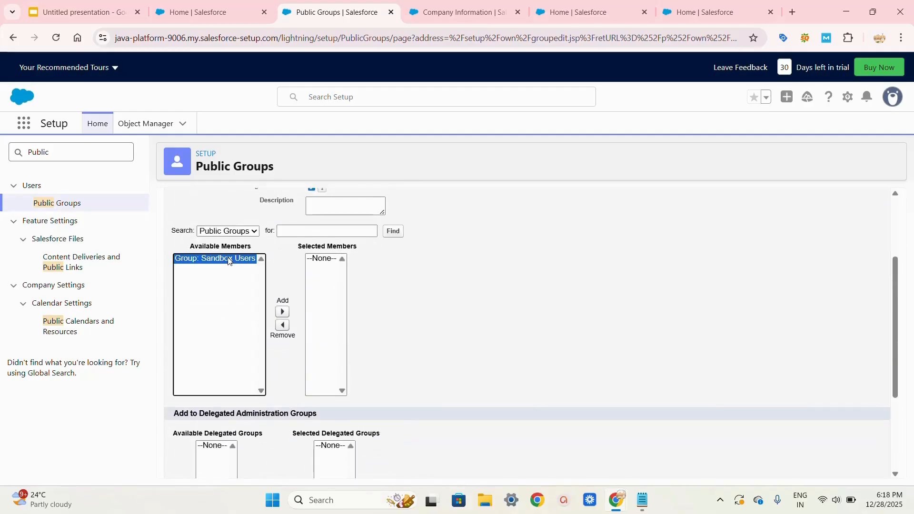
left_click(283, 313)
scroll(283, 314, "down", 3)
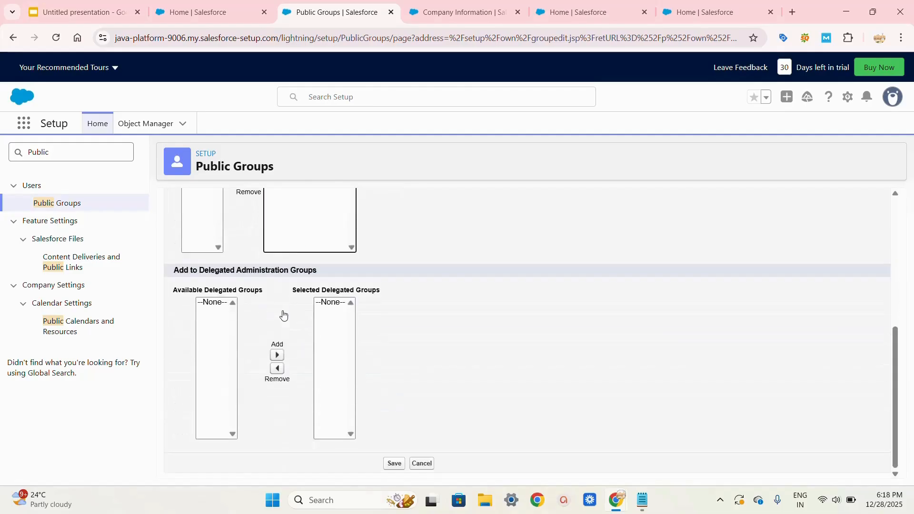
Save the SANDBOX ADMIN public group
left_click(400, 468)
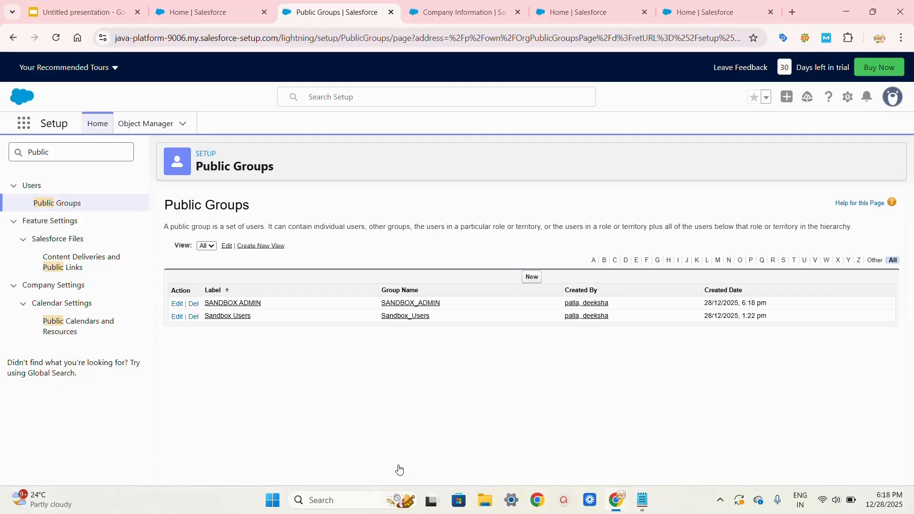
Find "SANDBOX" among the setup pages, open the Sandboxes page and check the status of the listed sandboxes
left_click(93, 152)
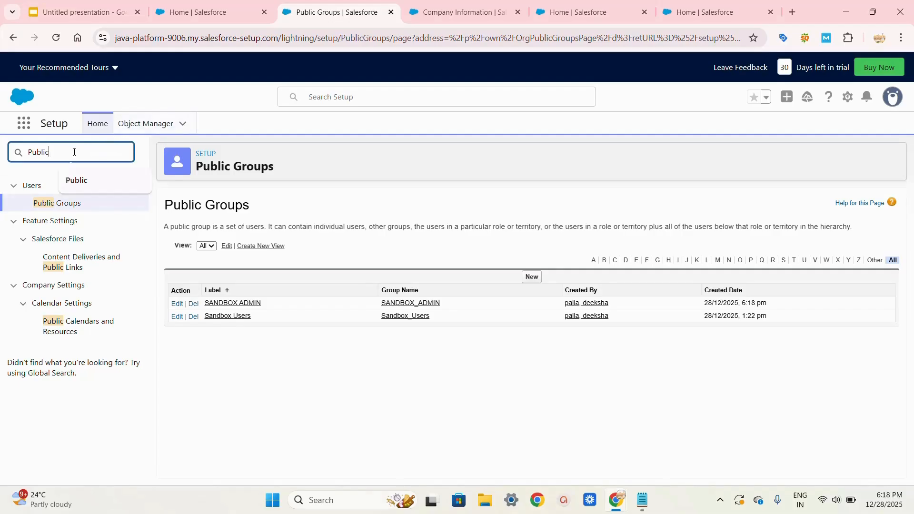
key("ctrl+a")
key("BackSpace")
type("SA")
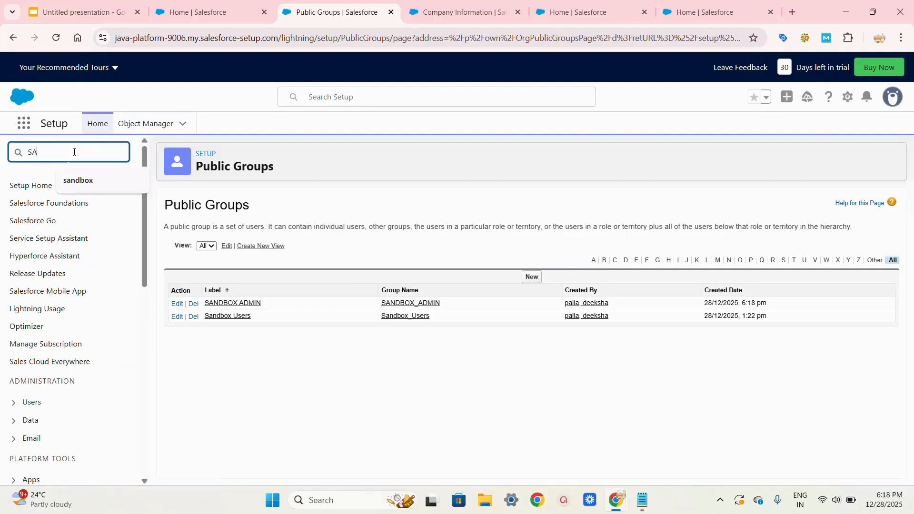
type("NDBOX")
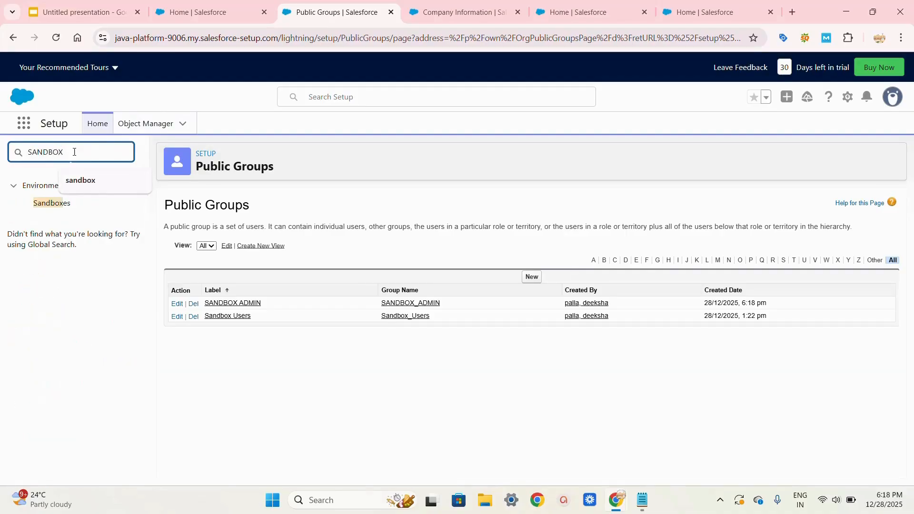
left_click(54, 204)
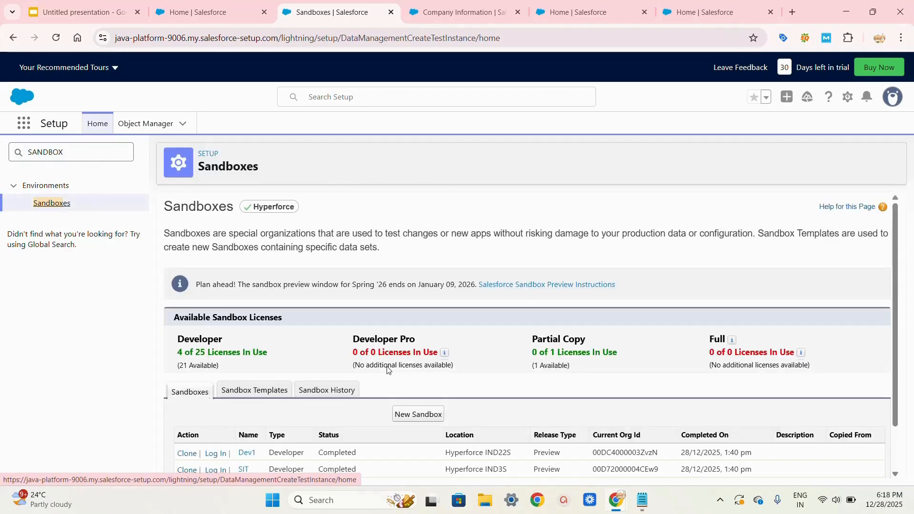
scroll(388, 370, "down", 1)
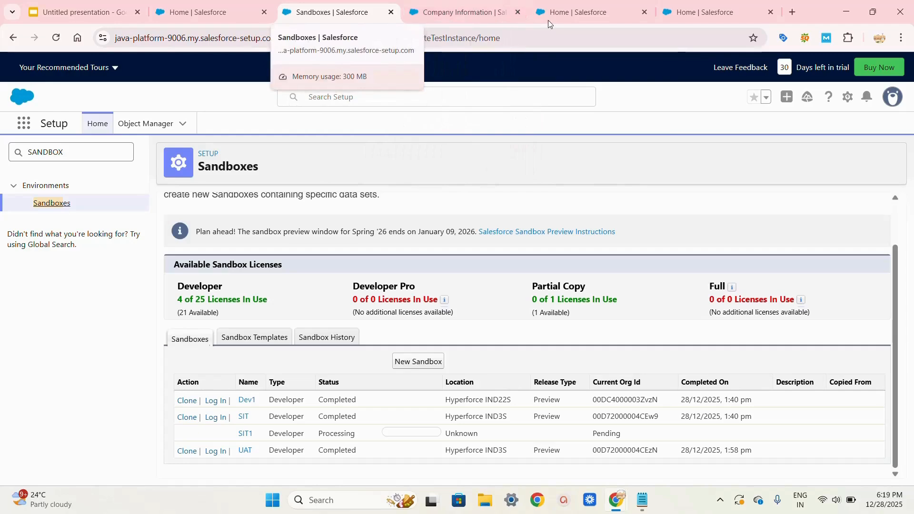
Switch to the Dev1 sandbox org and open its Setup
left_click(456, 13)
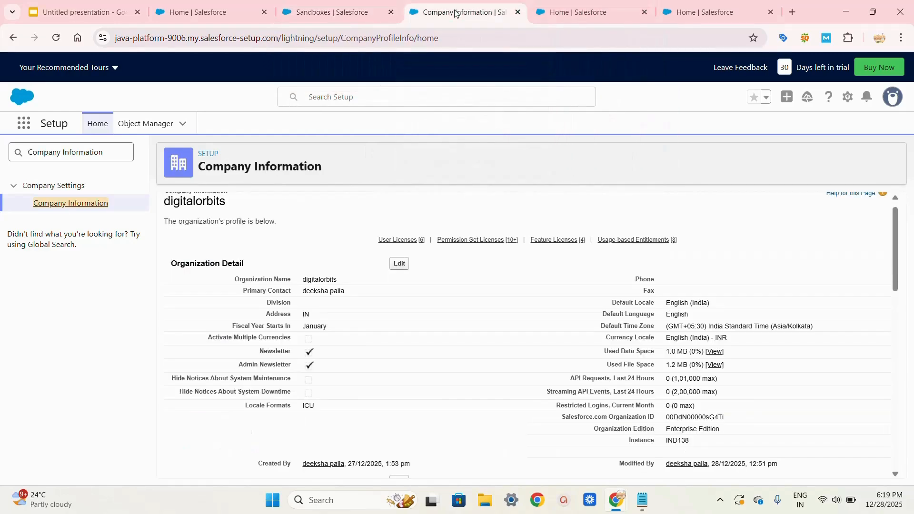
left_click(570, 12)
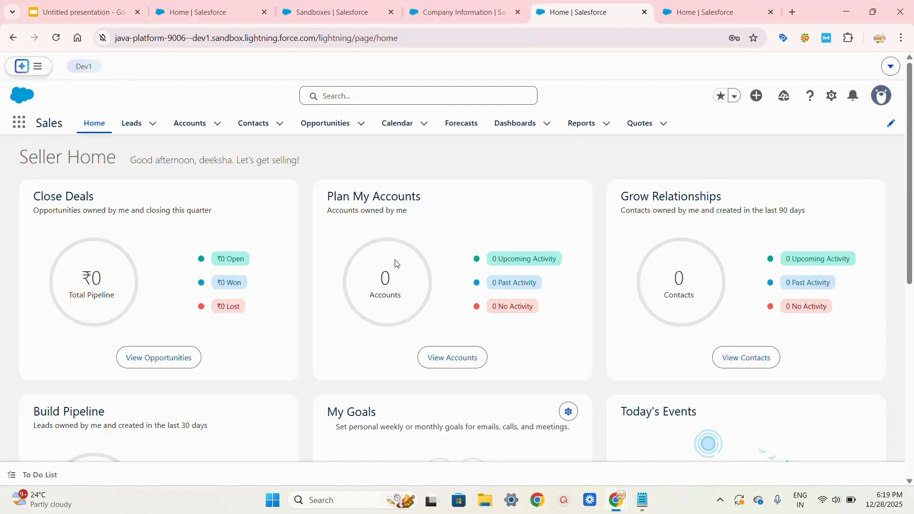
left_click(833, 99)
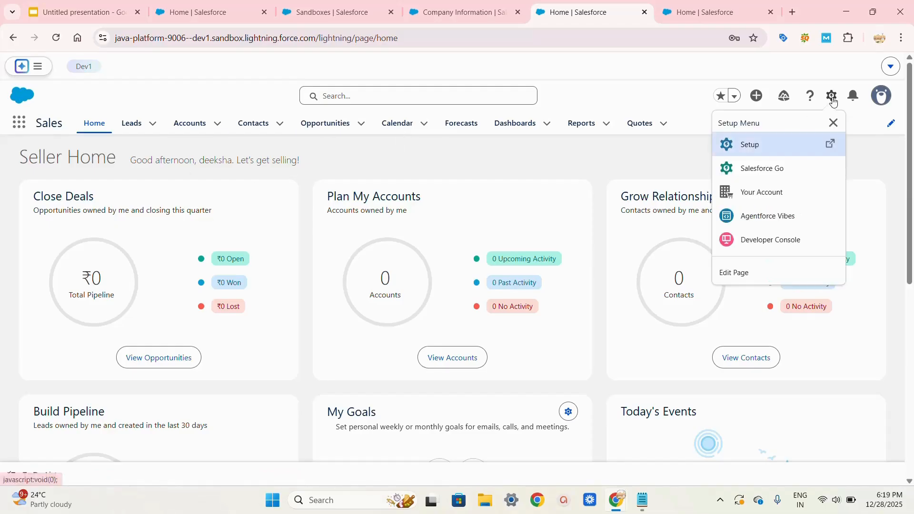
left_click(753, 149)
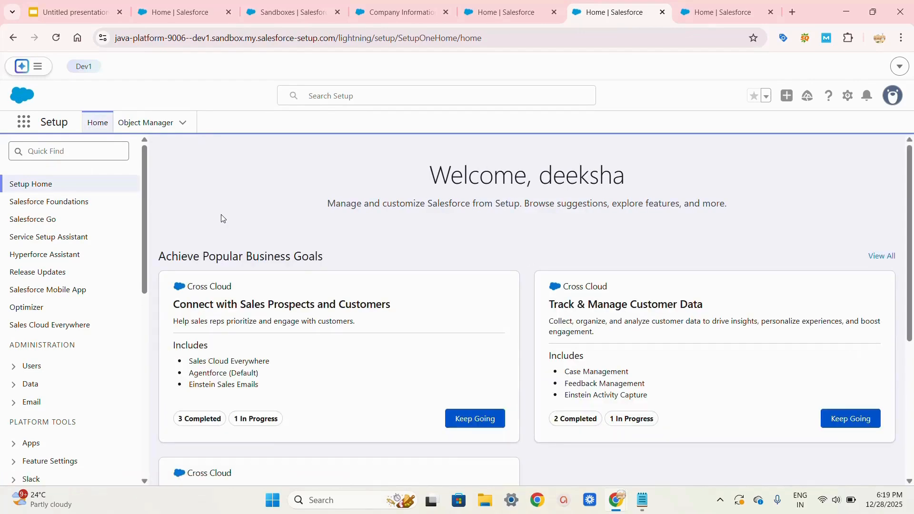
left_click(39, 151)
type("SAND")
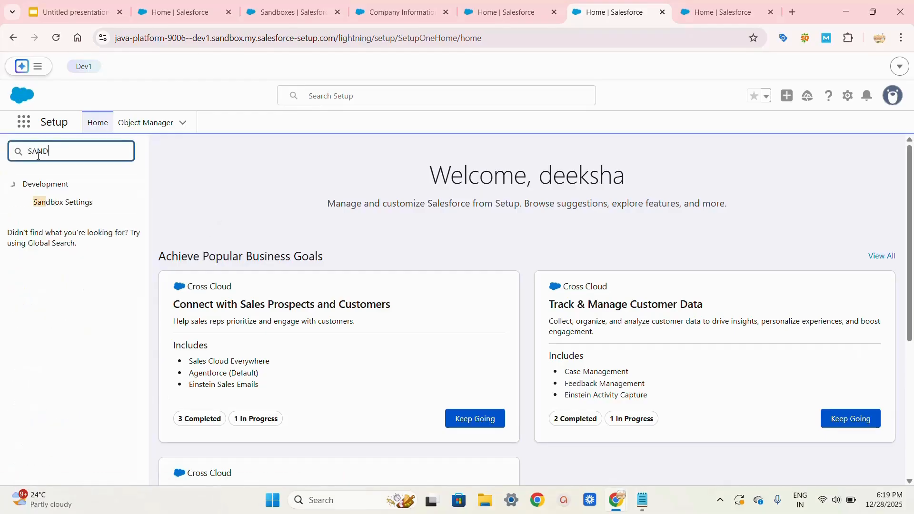
type("BOXES")
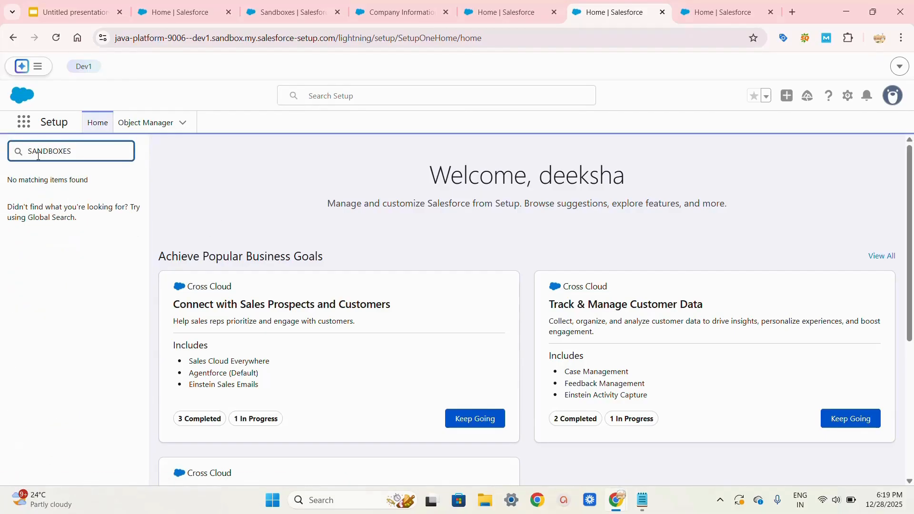
key("BackSpace")
key("BackSpace")
key("BackSpace")
key("BackSpace")
key("BackSpace")
key("BackSpace")
key("BackSpace")
key("BackSpace")
key("BackSpace")
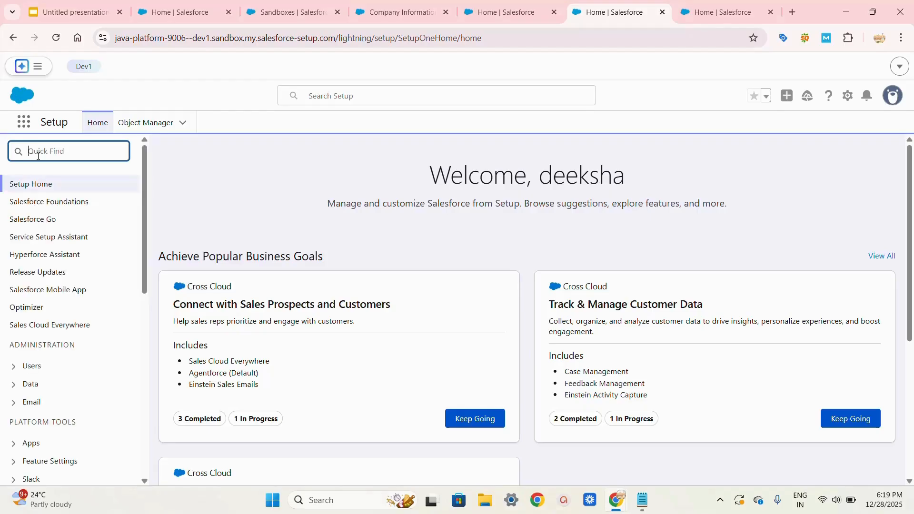
Find "DEPLOYMENT SETTINGS" in the Dev1 sandbox's setup, open that page and examine the upload authorization directions of its deployment connections
type("DEPLOYE")
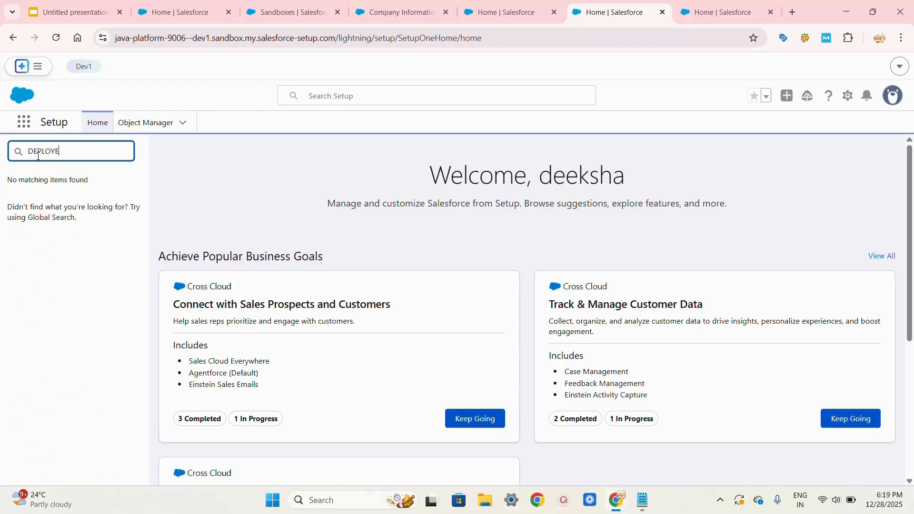
key("BackSpace")
type("MENT")
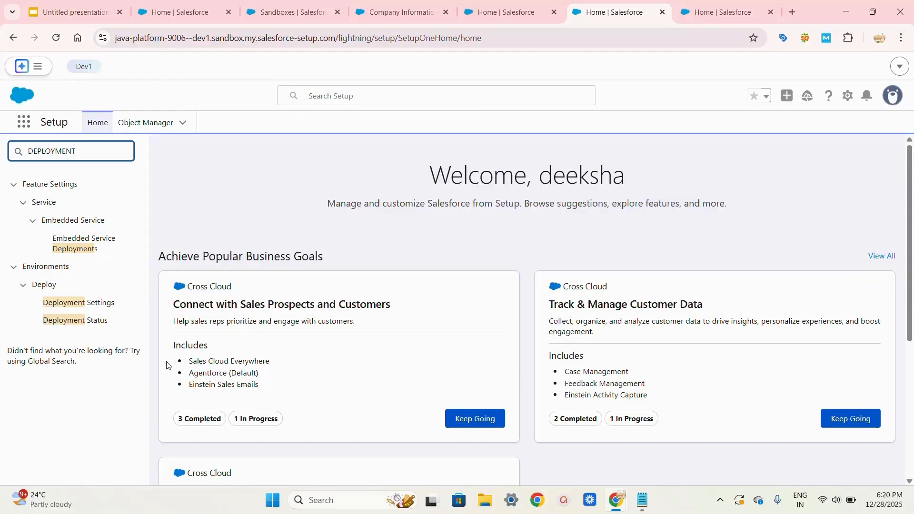
type("SETTIN")
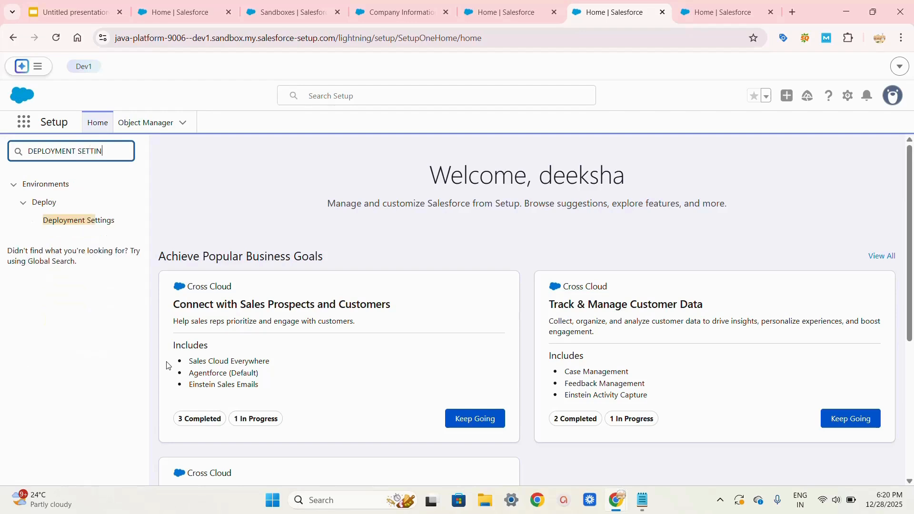
type("GS")
left_click(77, 221)
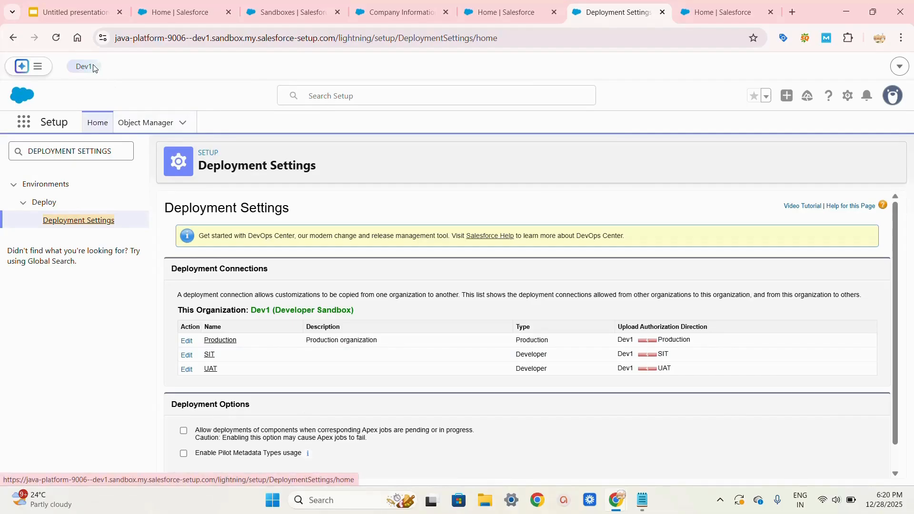
scroll(239, 339, "down", 1)
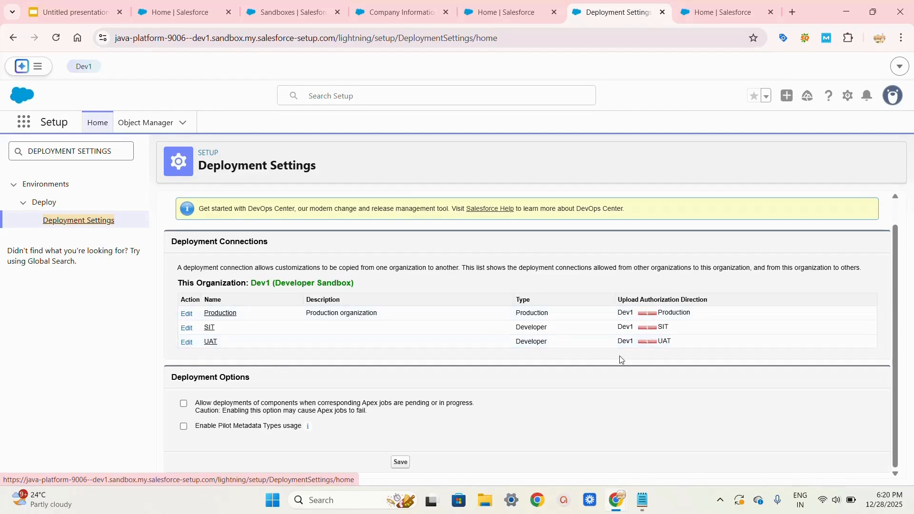
mouse_move(645, 316)
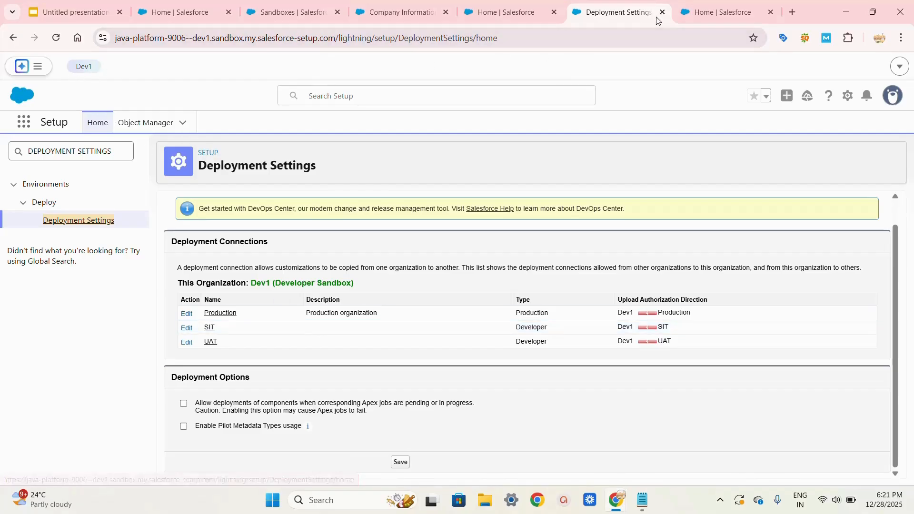
Switch to the SIT sandbox's Setup and get ready to search its setup pages
left_click(690, 14)
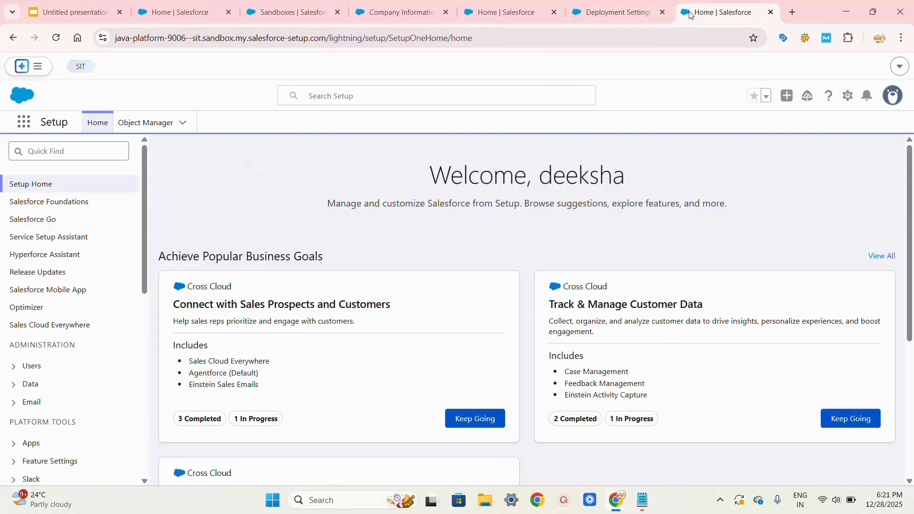
left_click(77, 154)
left_click(78, 179)
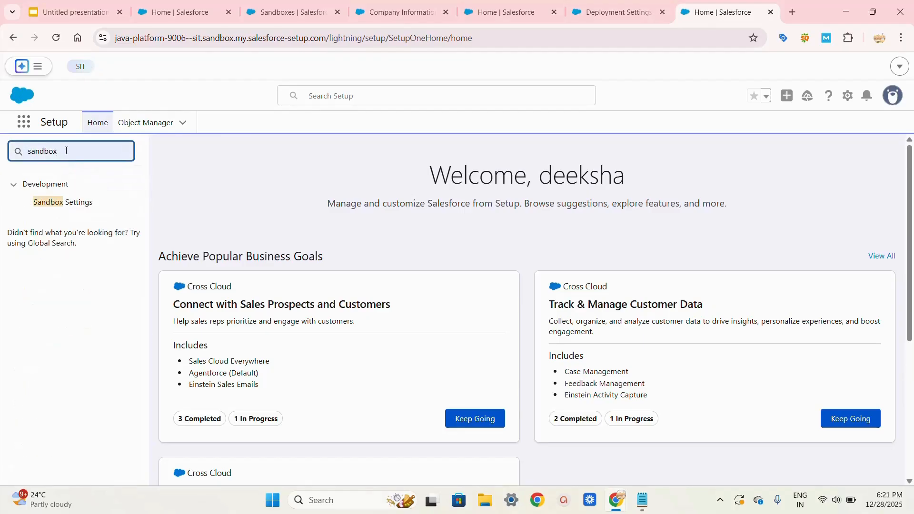
key("BackSpace")
key("BackSpace")
key("BackSpace")
key("BackSpace")
key("BackSpace")
key("BackSpace")
key("BackSpace")
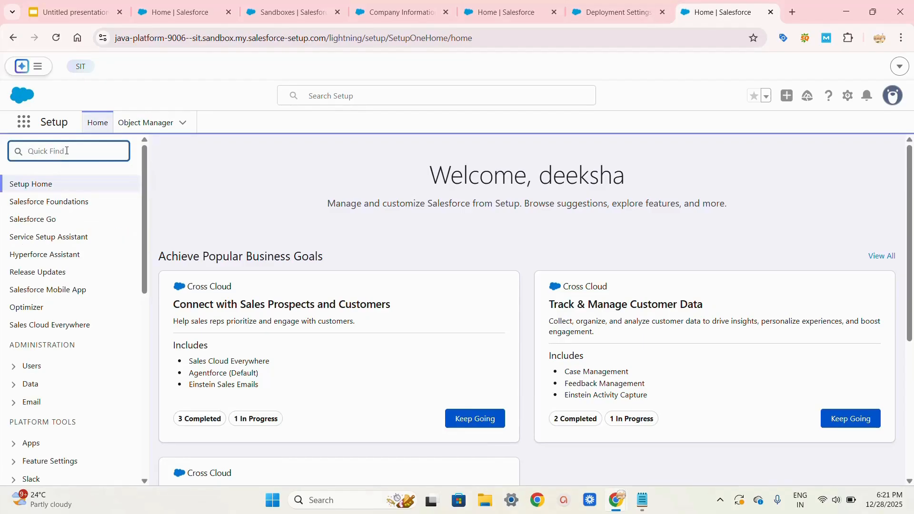
Find "Deploy" among the SIT sandbox's setup pages and open the Deployment Settings page
type("DEVELOPMEN")
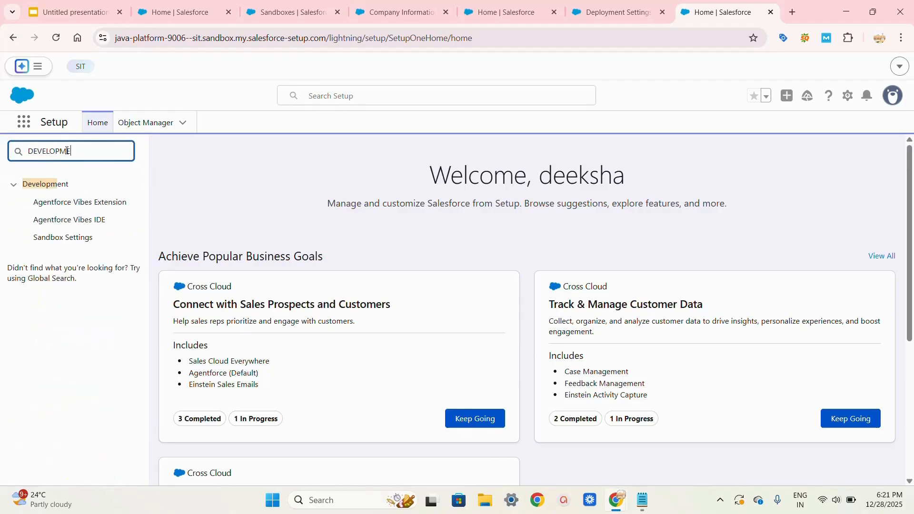
key("BackSpace")
key("BackSpace")
key("BackSpace")
key("BackSpace")
key("BackSpace")
type("PLO")
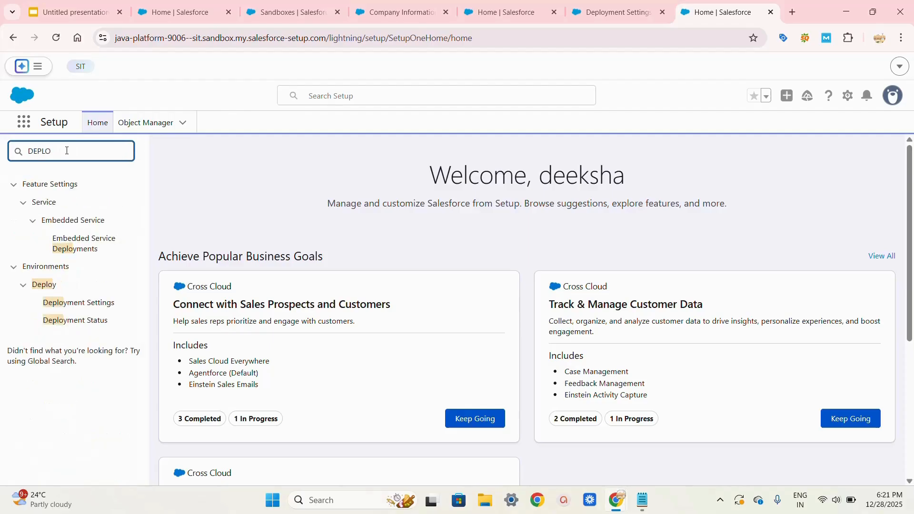
type("YEMENT ")
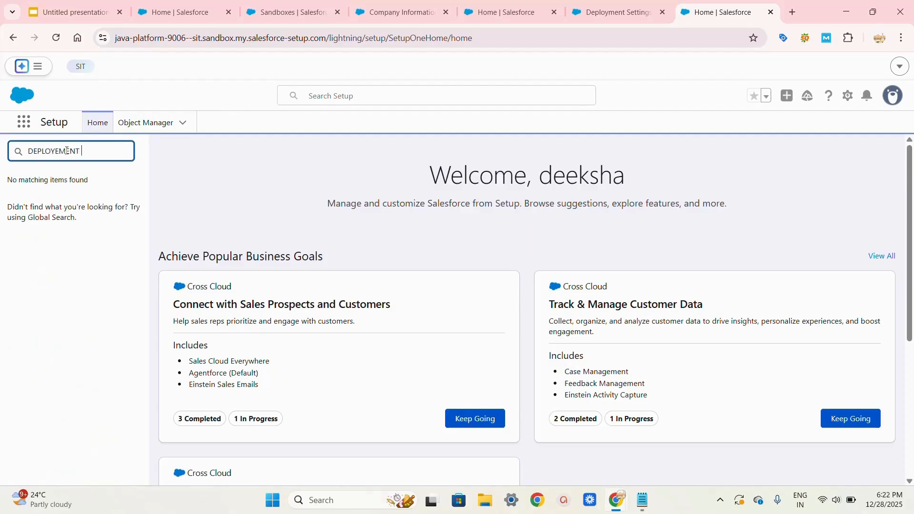
type("SETTINGS")
key("BackSpace")
key("BackSpace")
key("BackSpace")
key("BackSpace")
key("BackSpace")
key("BackSpace")
key("BackSpace")
key("BackSpace")
key("BackSpace")
key("BackSpace")
key("BackSpace")
key("BackSpace")
key("BackSpace")
key("BackSpace")
key("BackSpace")
key("BackSpace")
key("BackSpace")
key("BackSpace")
key("BackSpace")
type("eplo")
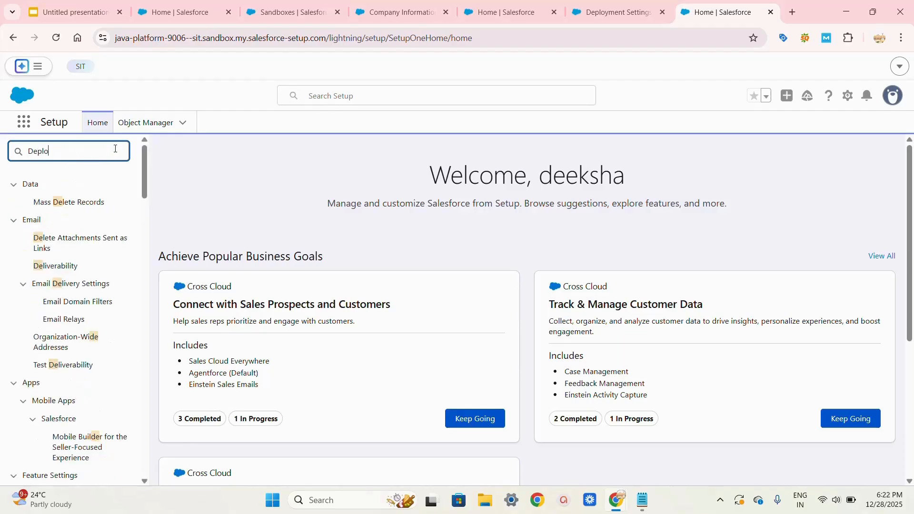
type("yem")
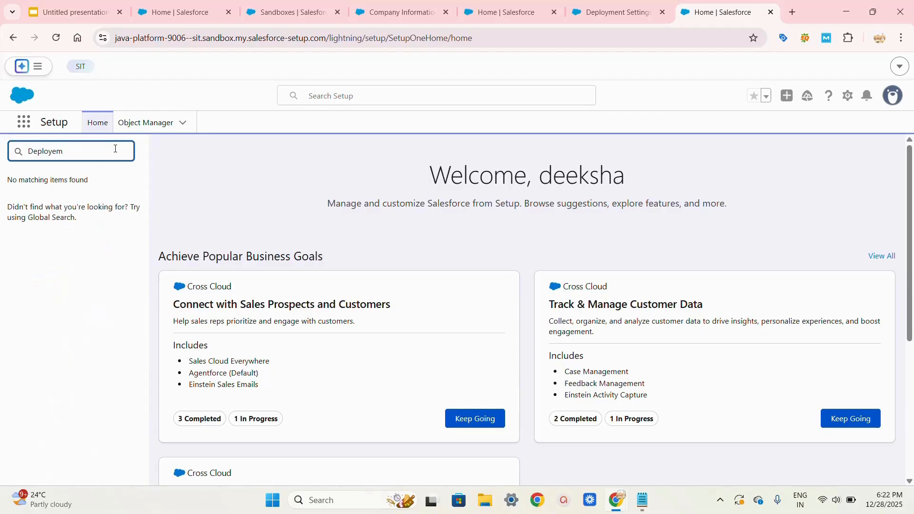
key("BackSpace")
key("BackSpace")
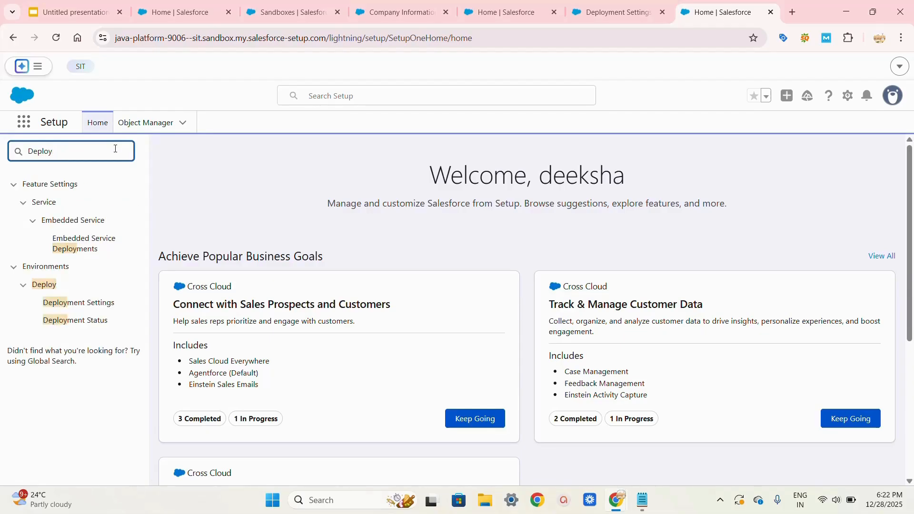
left_click(91, 306)
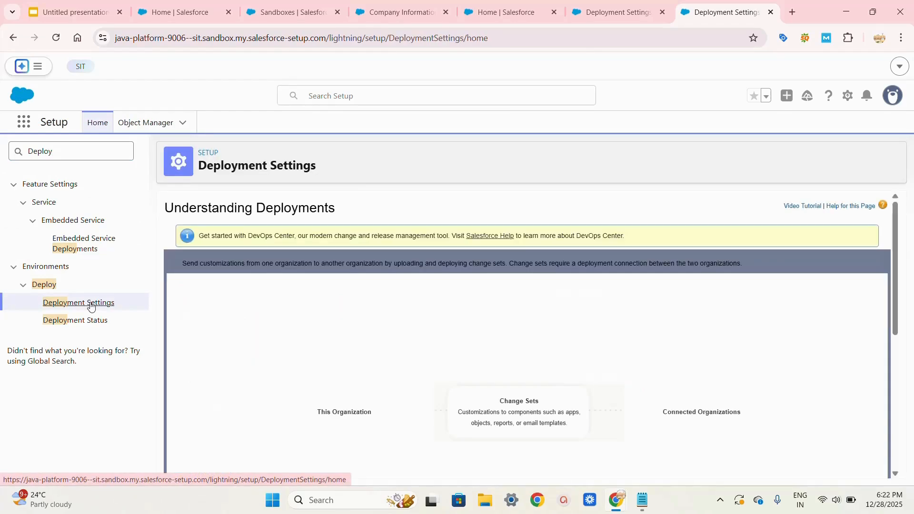
Set the Understanding Deployments introduction not to show again and continue to the SIT sandbox's deployment connections
scroll(280, 341, "down", 3)
scroll(280, 341, "down", 3)
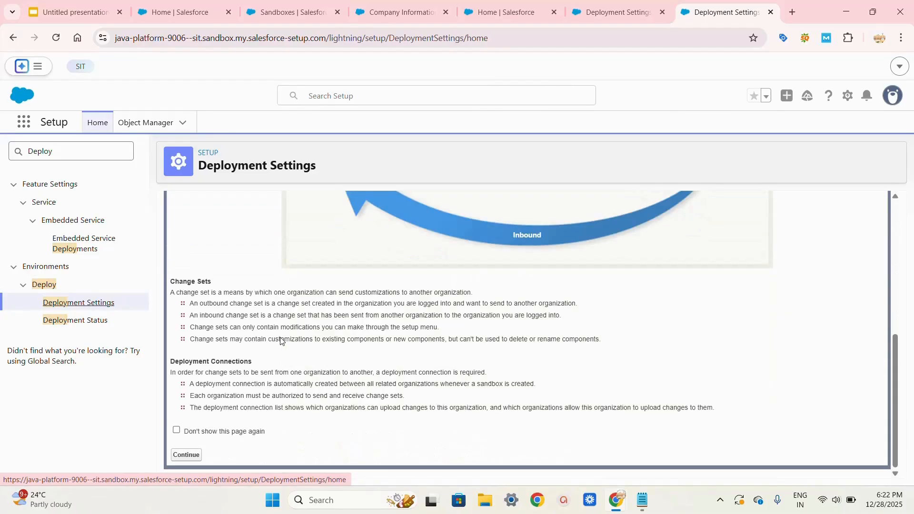
left_click(176, 431)
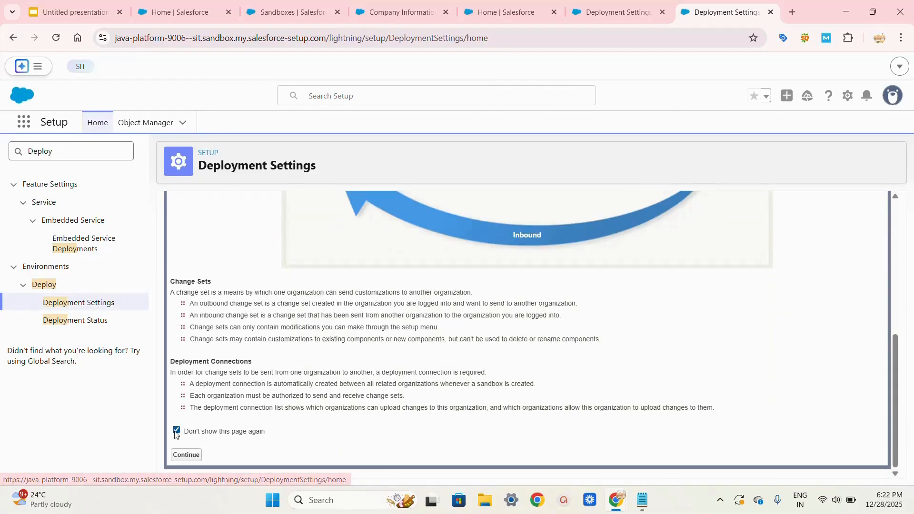
left_click(186, 455)
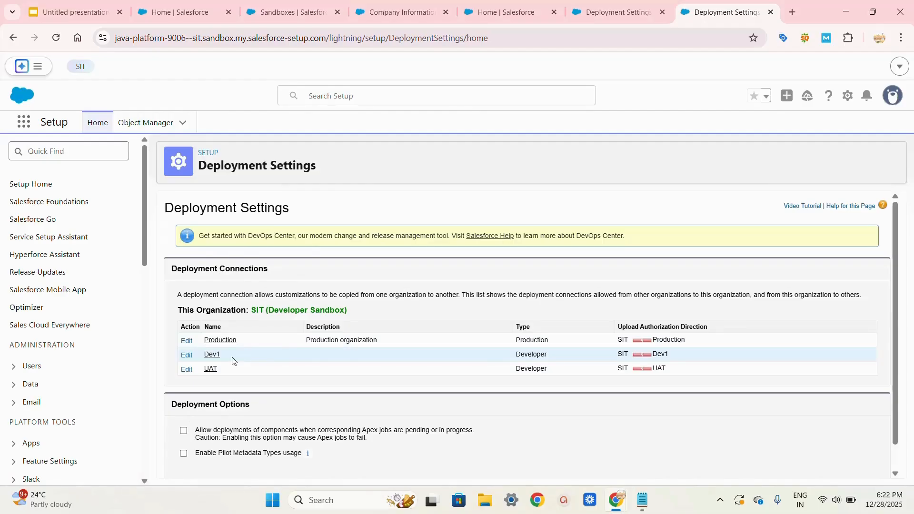
Edit the Dev1 deployment connection in the SIT sandbox to allow inbound changes, and save it
left_click(187, 355)
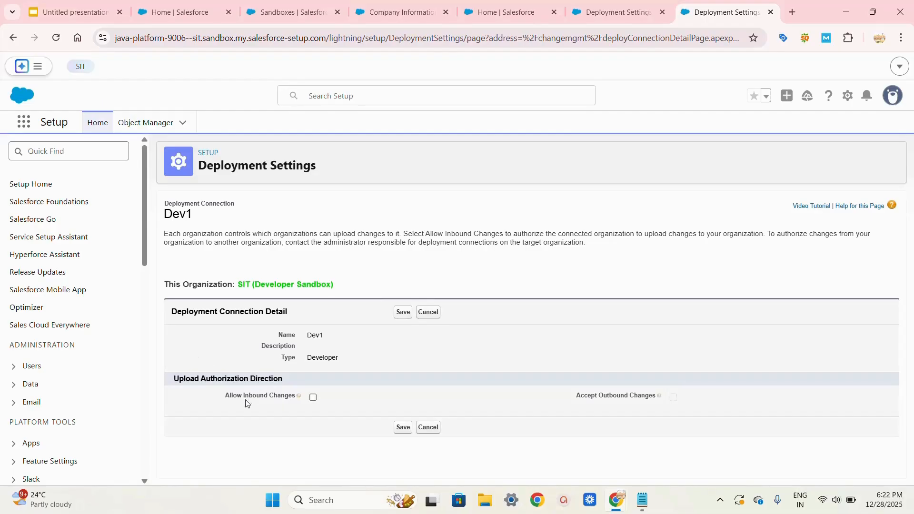
left_click(314, 398)
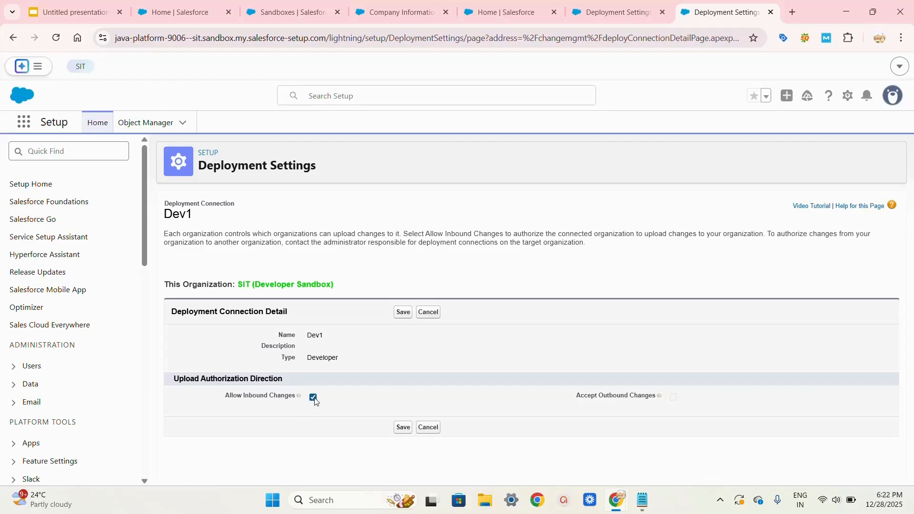
left_click(404, 431)
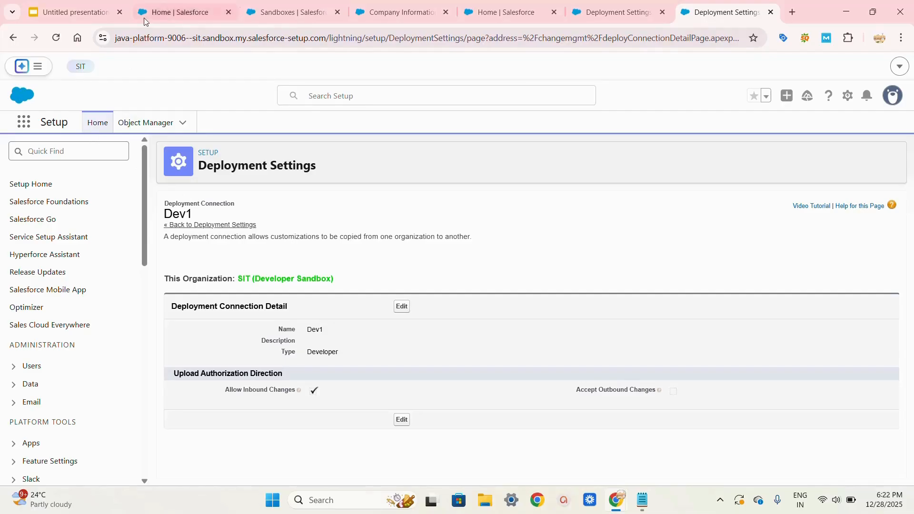
Switch to the Dev1 sandbox's Sales home page and open its Setup
left_click(162, 9)
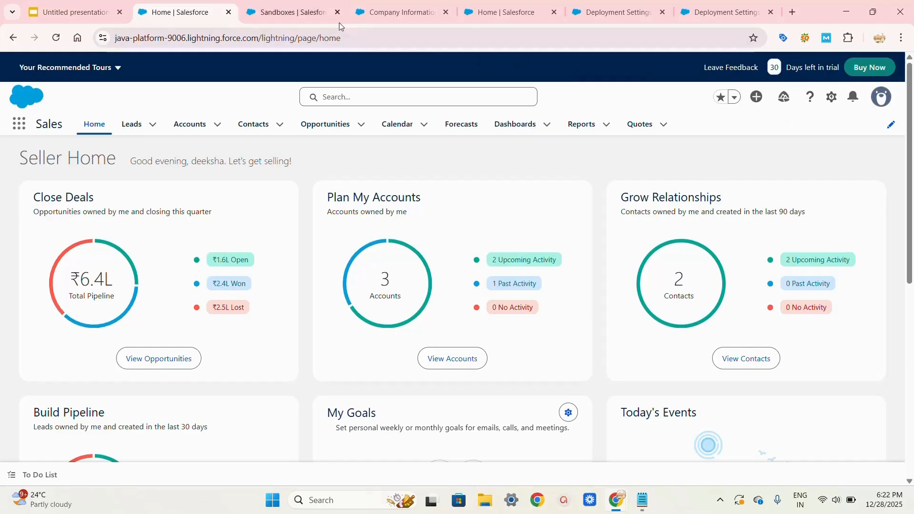
left_click(305, 10)
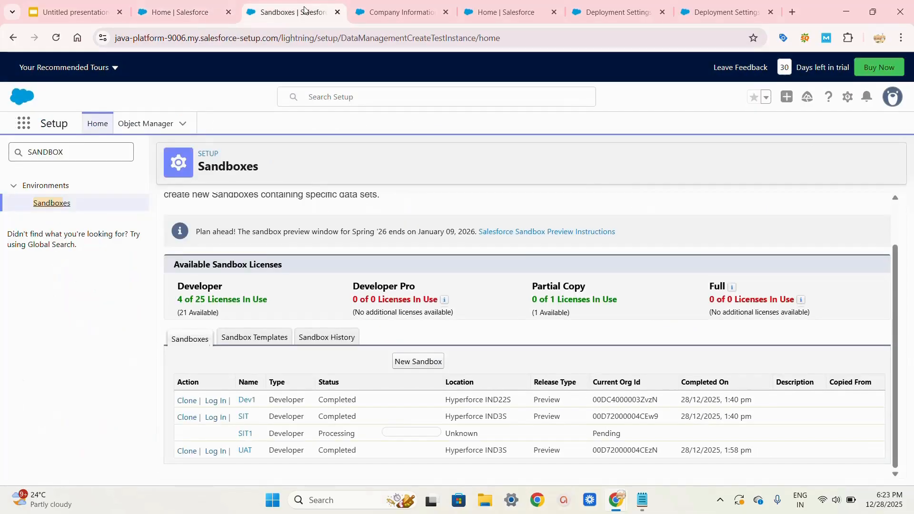
left_click(404, 7)
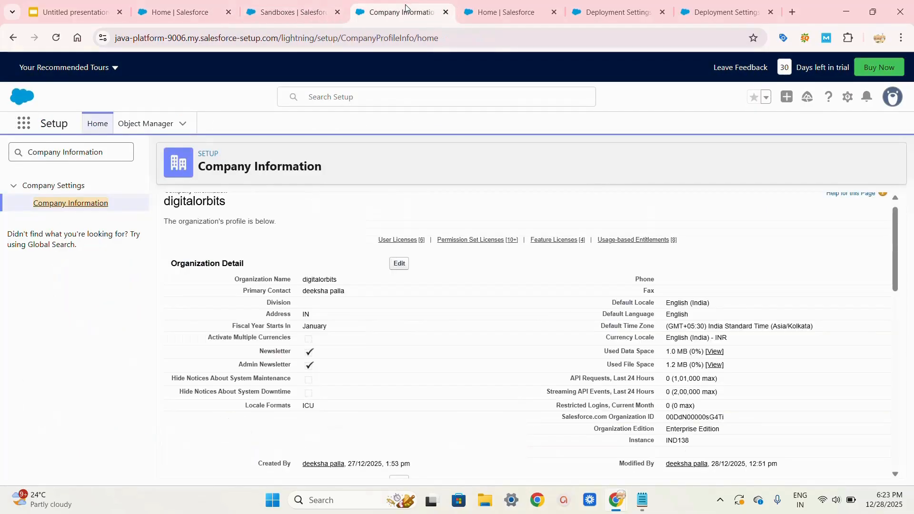
left_click(491, 6)
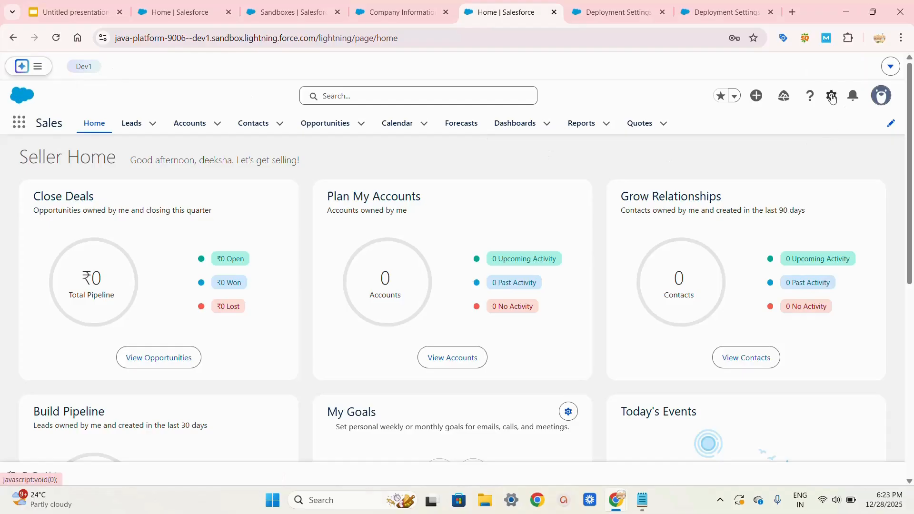
left_click(832, 97)
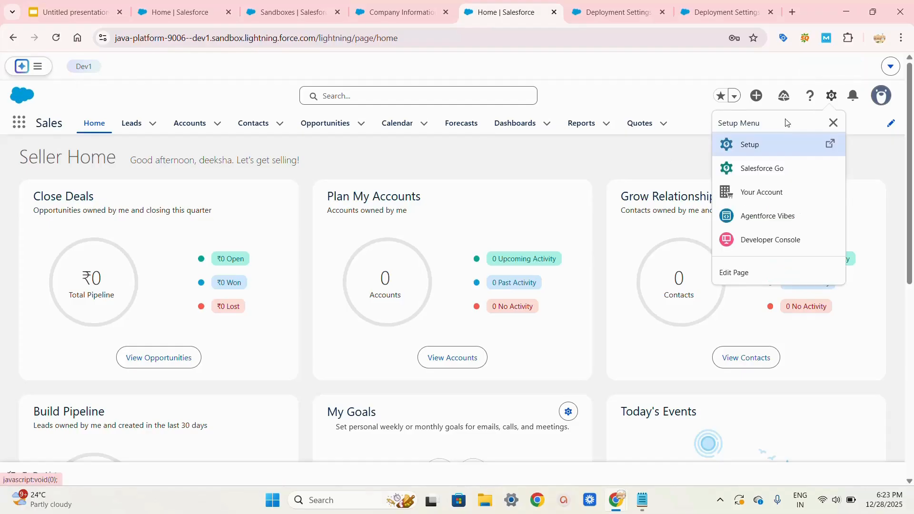
left_click(746, 146)
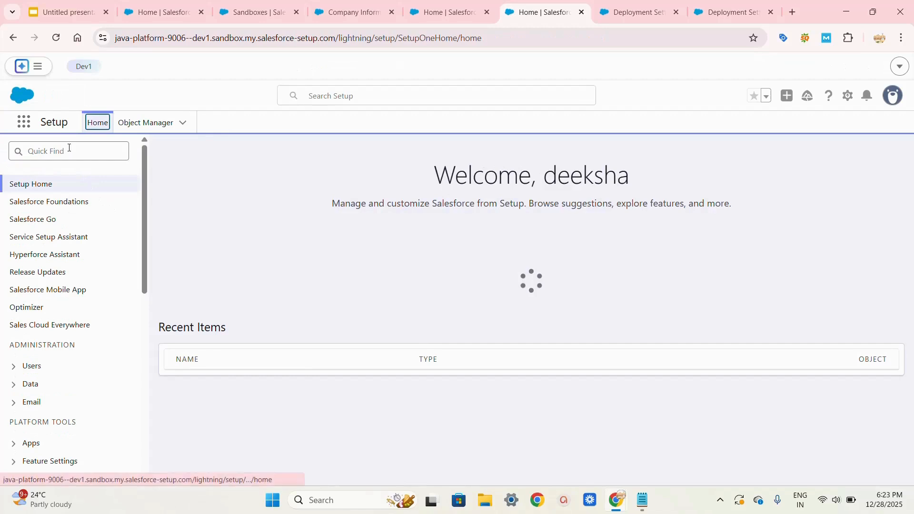
Search the Dev1 sandbox's setup pages for "dep", open Deployment Settings and check the upload authorization directions for SIT and UAT
left_click(69, 148)
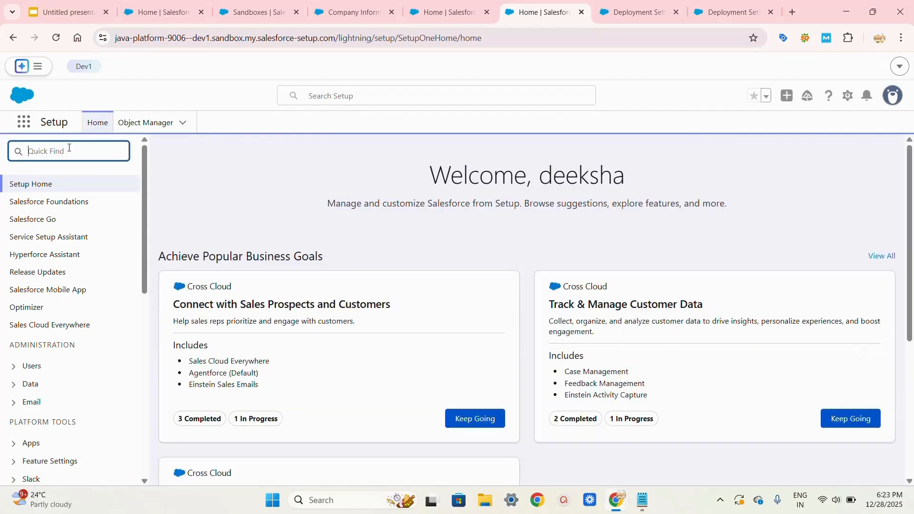
type("deployeme")
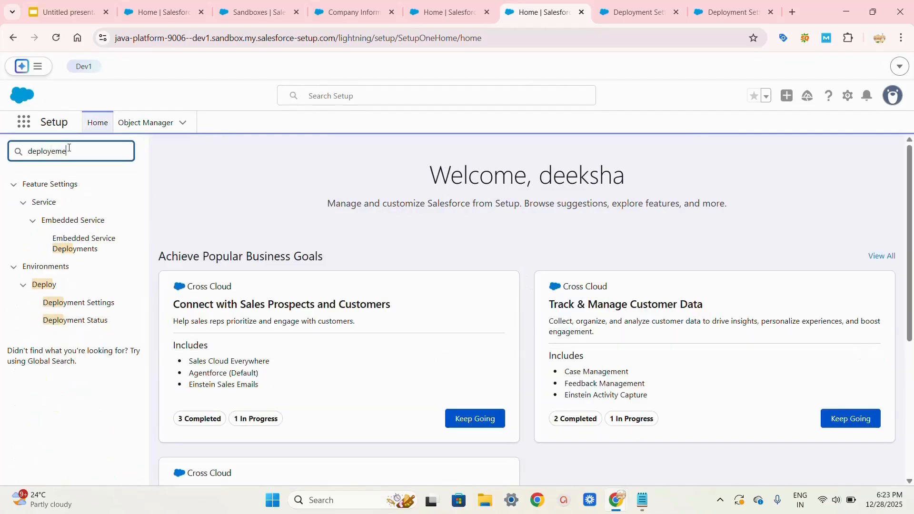
type("nt settin")
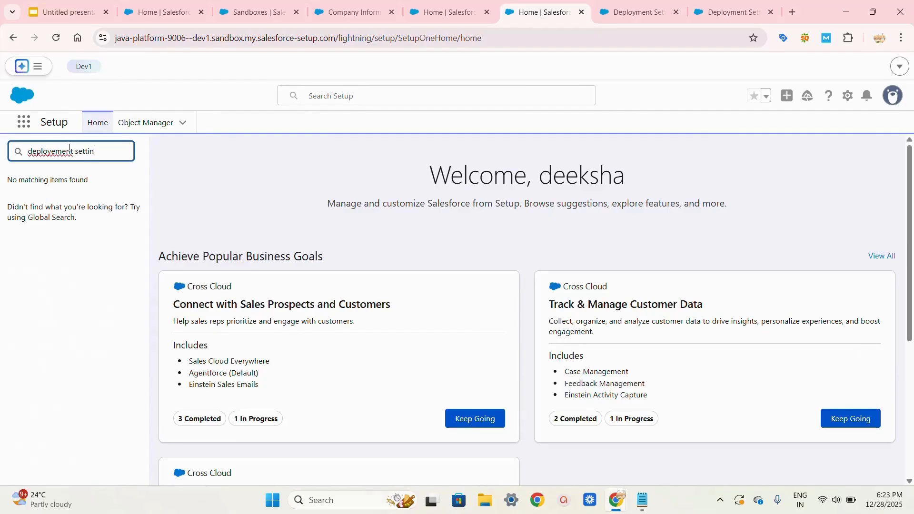
type("gs")
key("BackSpace")
key("BackSpace")
key("BackSpace")
key("BackSpace")
key("BackSpace")
key("BackSpace")
key("BackSpace")
key("BackSpace")
key("BackSpace")
key("BackSpace")
key("BackSpace")
key("BackSpace")
key("BackSpace")
key("BackSpace")
key("BackSpace")
key("BackSpace")
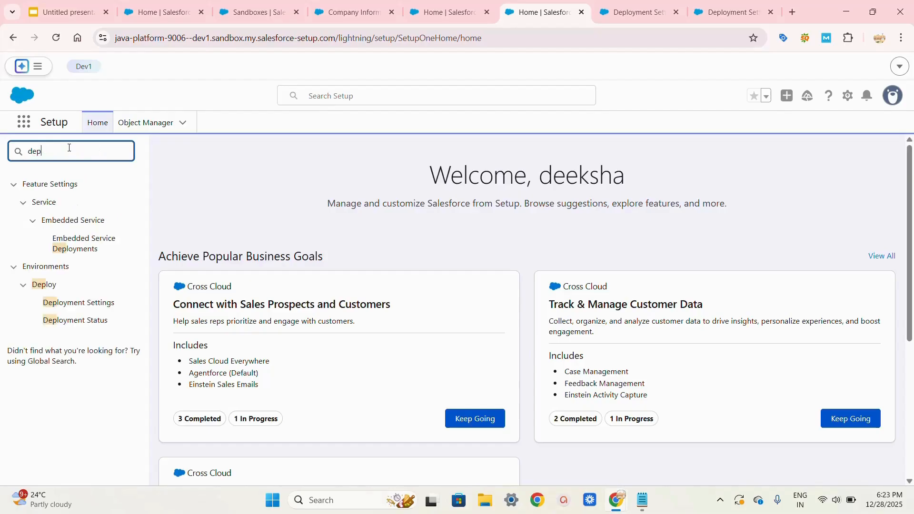
left_click(88, 302)
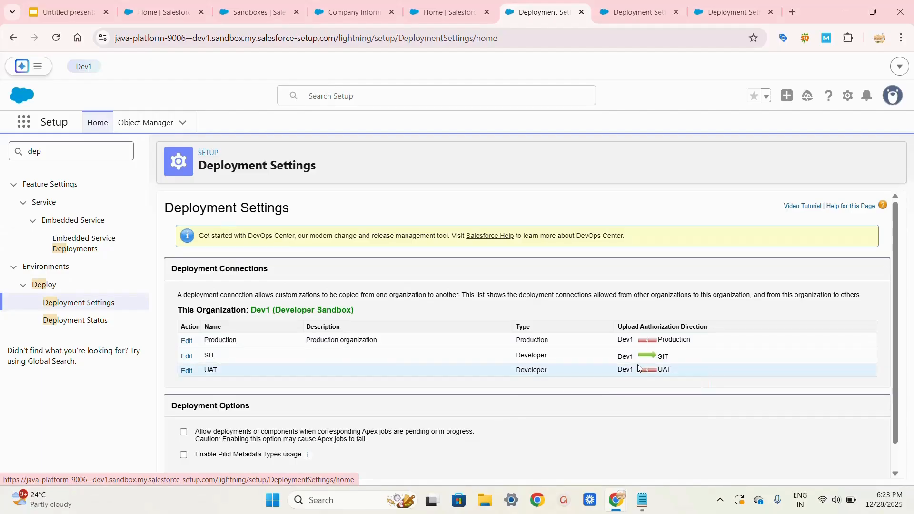
mouse_move(643, 361)
mouse_move(651, 374)
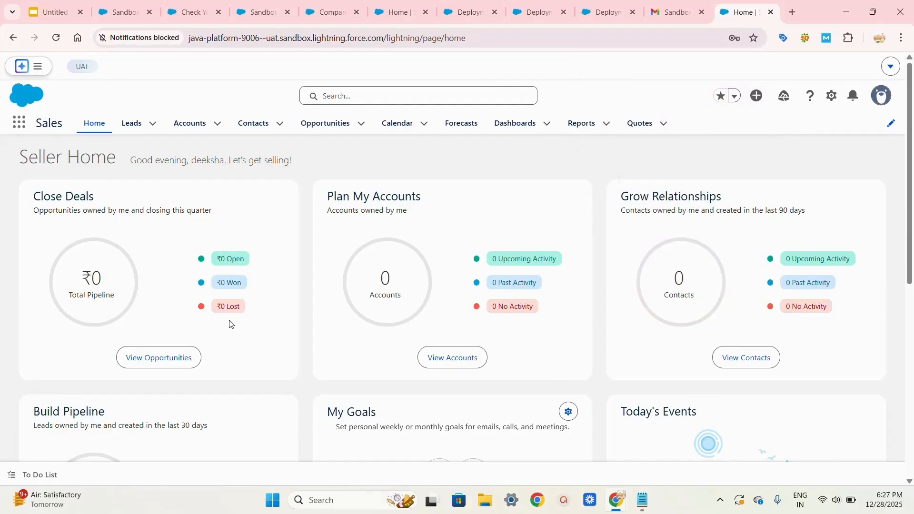
Open the UAT sandbox's Setup, search its setup pages for "deploy" and open the Deployment Settings page
left_click(831, 97)
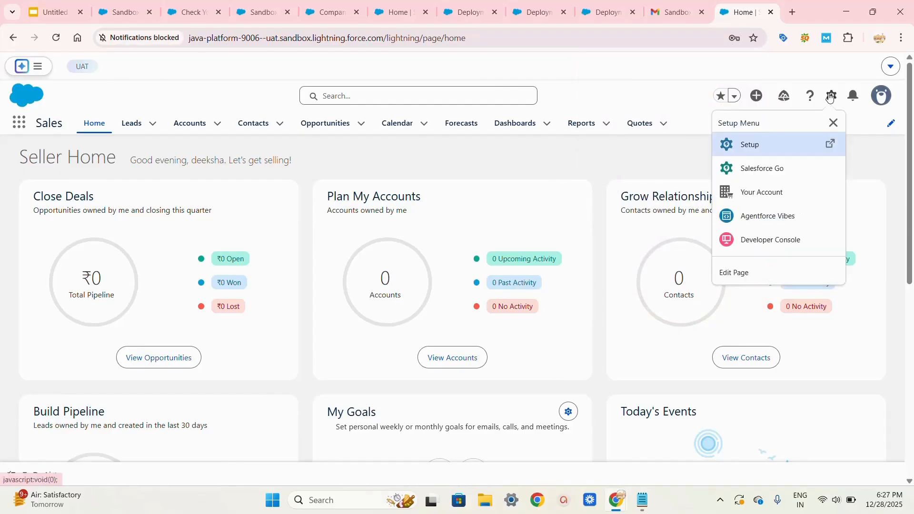
left_click(765, 143)
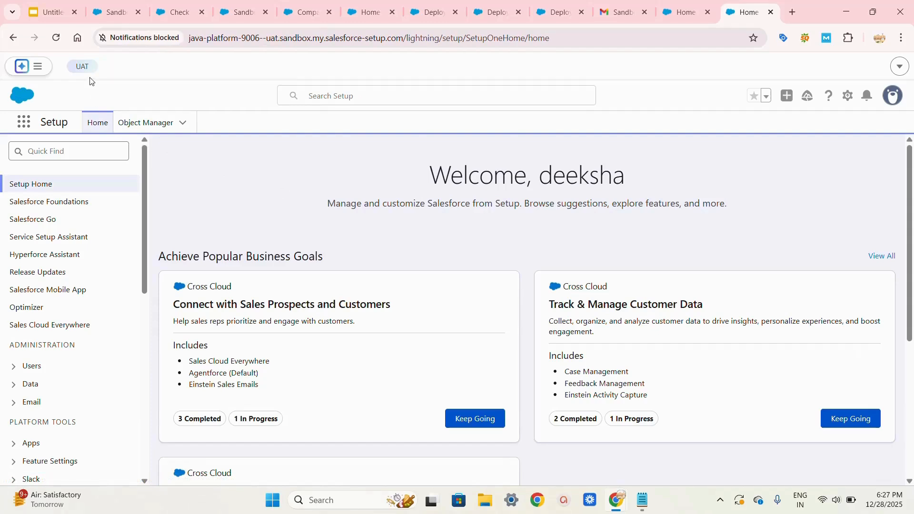
left_click(71, 148)
type("dep")
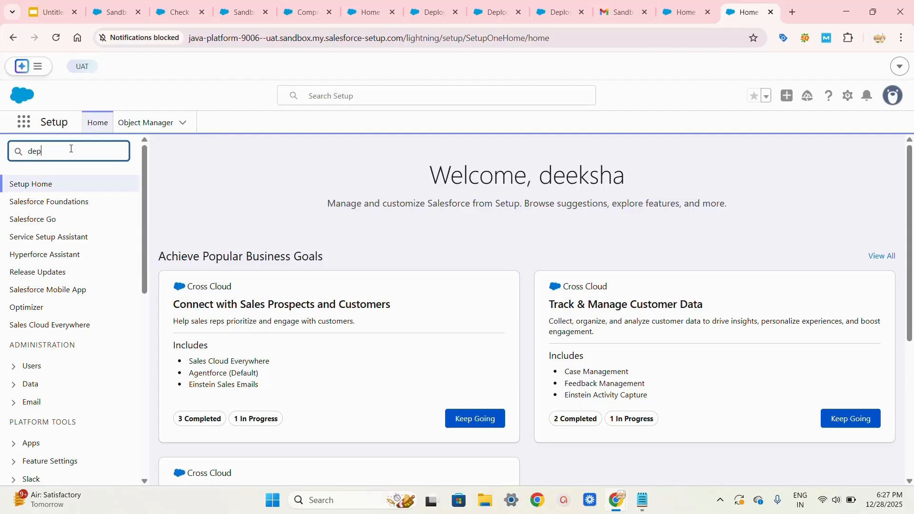
type("loyemen")
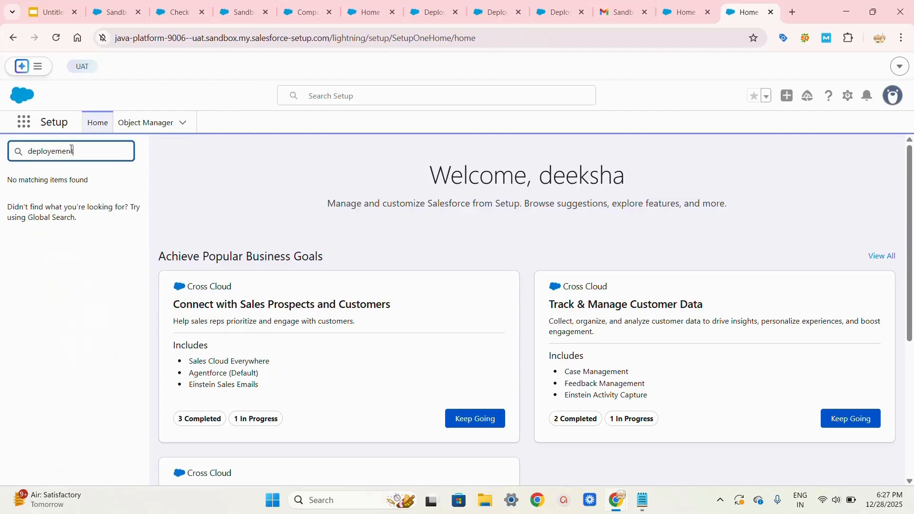
type("t settings")
key("BackSpace")
key("BackSpace")
key("BackSpace")
key("BackSpace")
key("BackSpace")
key("BackSpace")
key("BackSpace")
key("BackSpace")
key("BackSpace")
key("BackSpace")
key("BackSpace")
key("BackSpace")
key("BackSpace")
key("BackSpace")
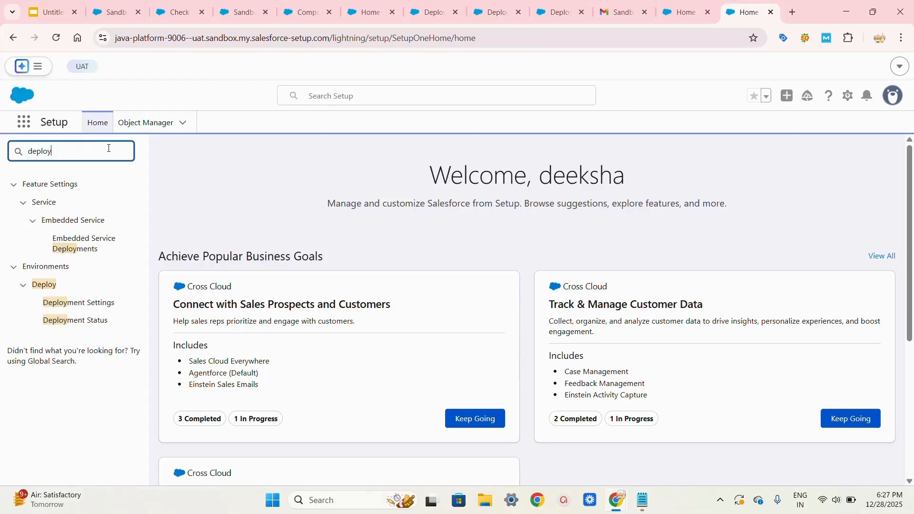
left_click(101, 302)
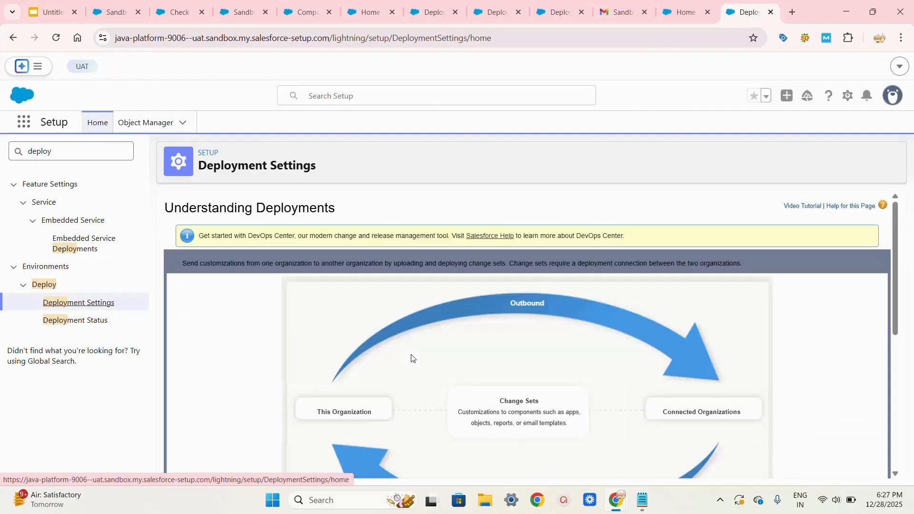
Set the Understanding Deployments introduction not to show again and continue to the UAT sandbox's deployment connections
scroll(412, 358, "down", 5)
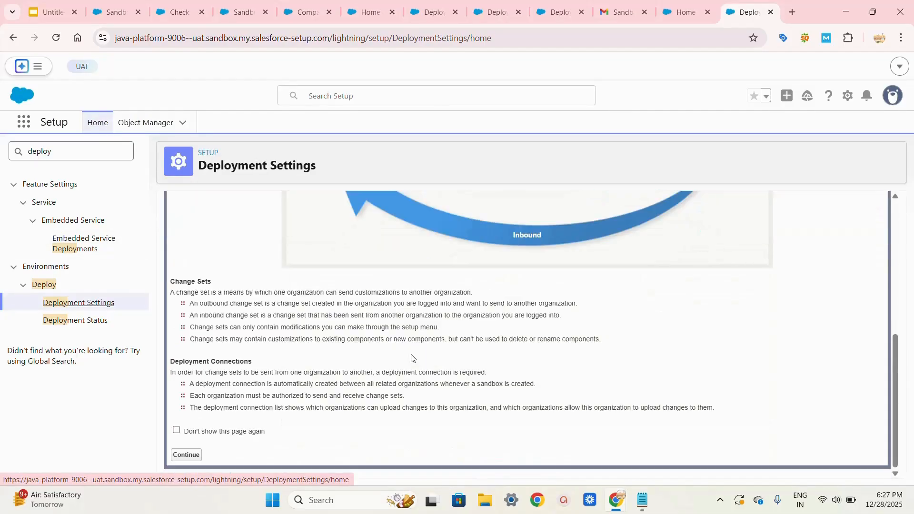
left_click(177, 431)
left_click(186, 456)
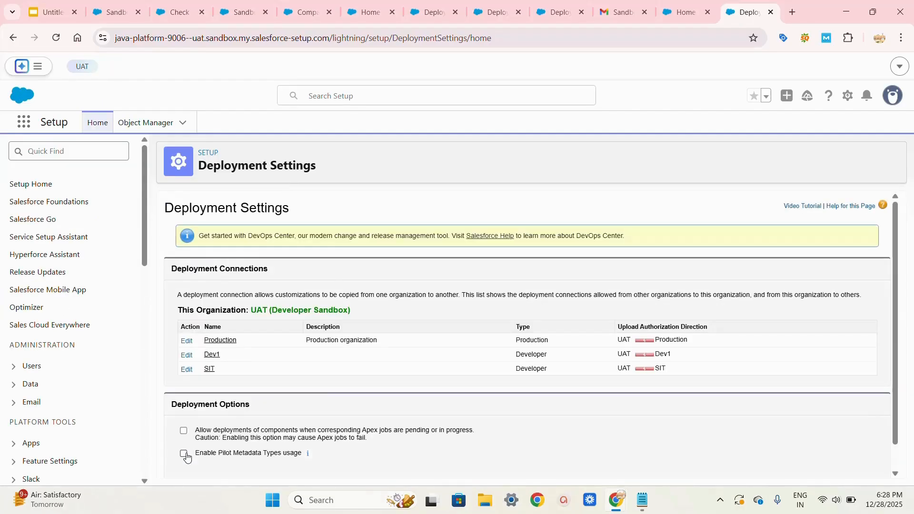
Edit the Dev1 deployment connection in the UAT sandbox to allow inbound changes, and save it
mouse_move(653, 372)
left_click(187, 361)
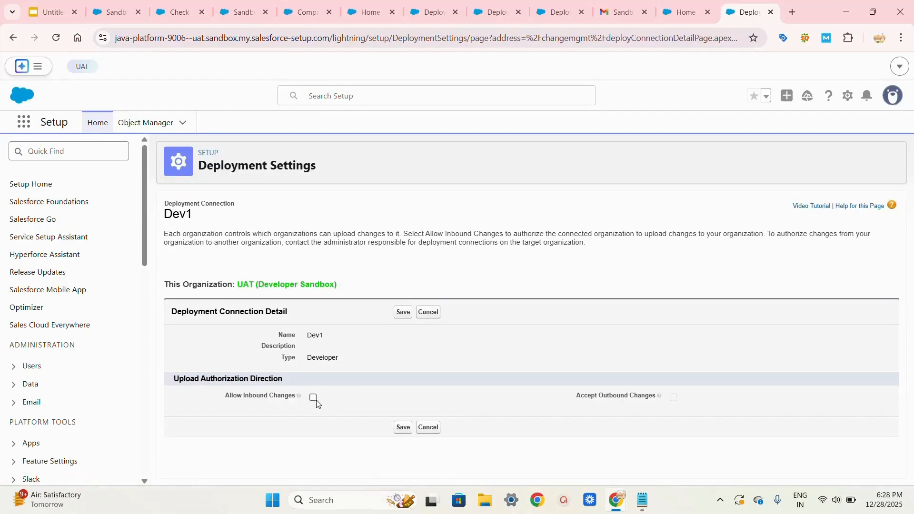
left_click(315, 399)
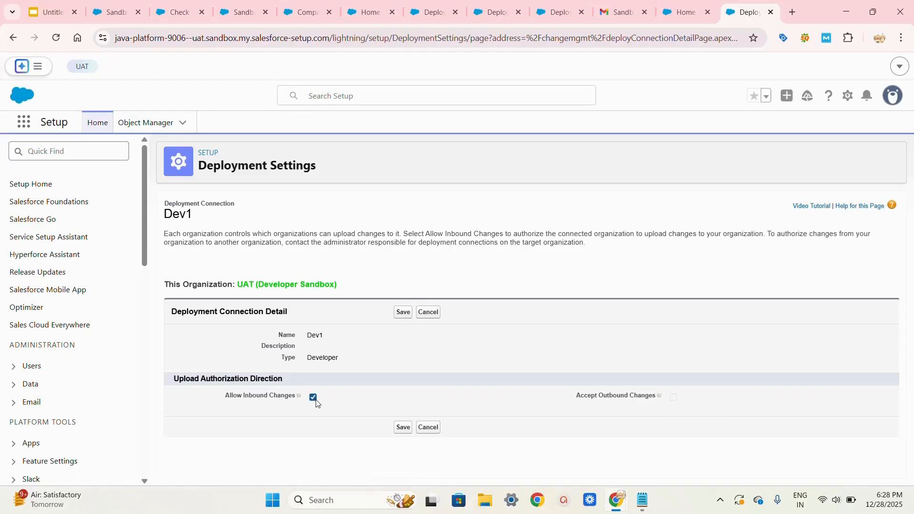
left_click(403, 428)
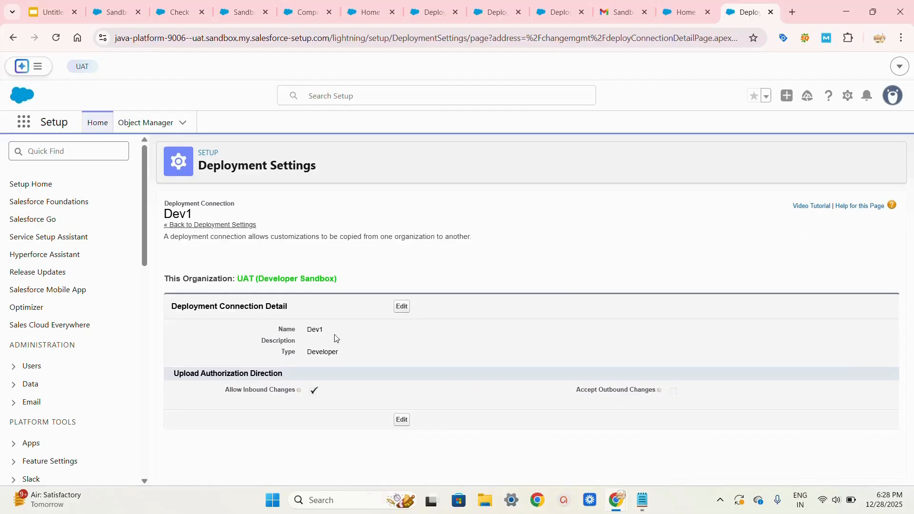
Close the Check Your Email page, the duplicate Sandboxes page and the Company Information page, keeping the first Sandboxes page open
left_click(114, 14)
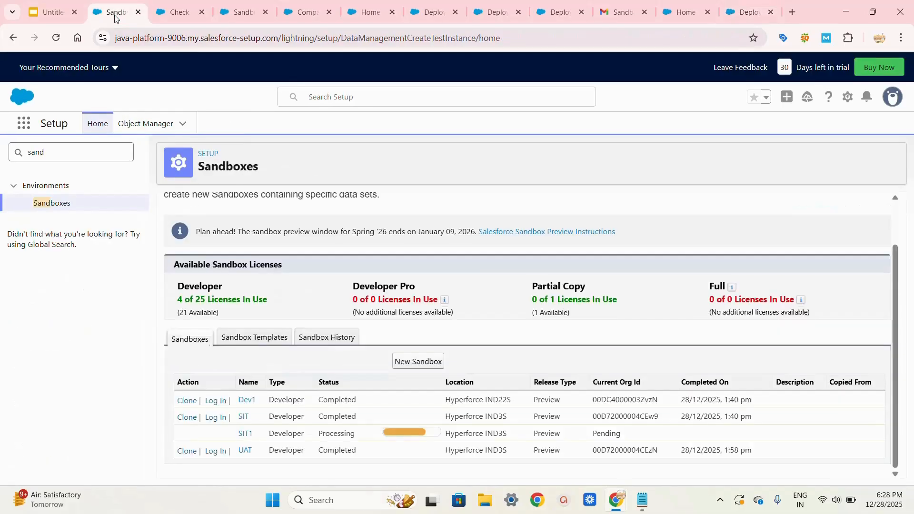
left_click(179, 13)
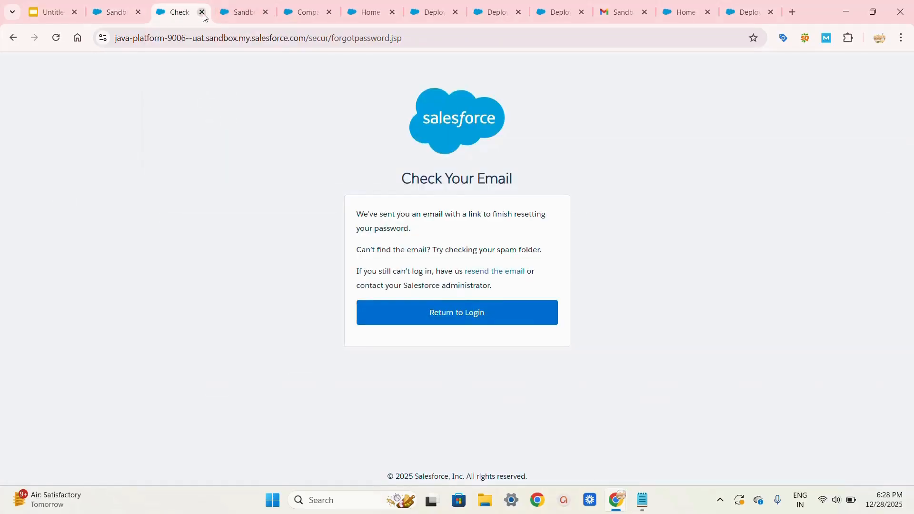
left_click(202, 13)
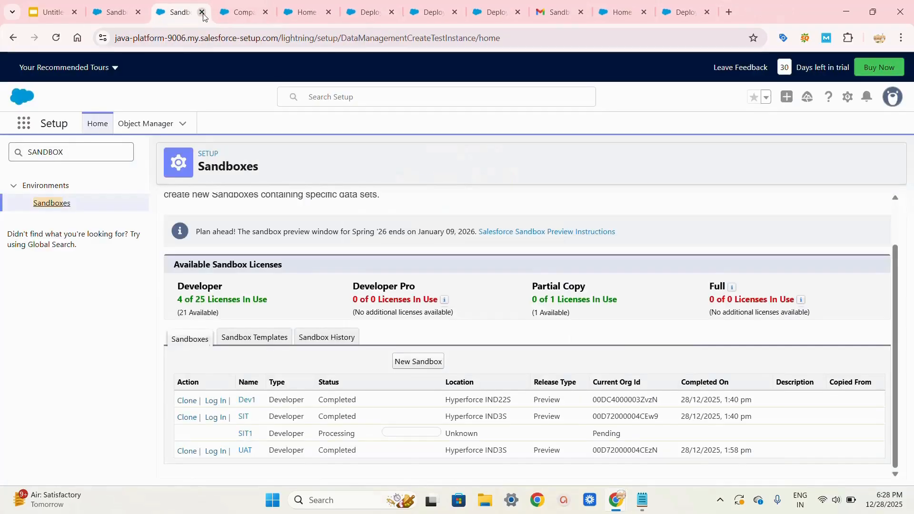
left_click(203, 14)
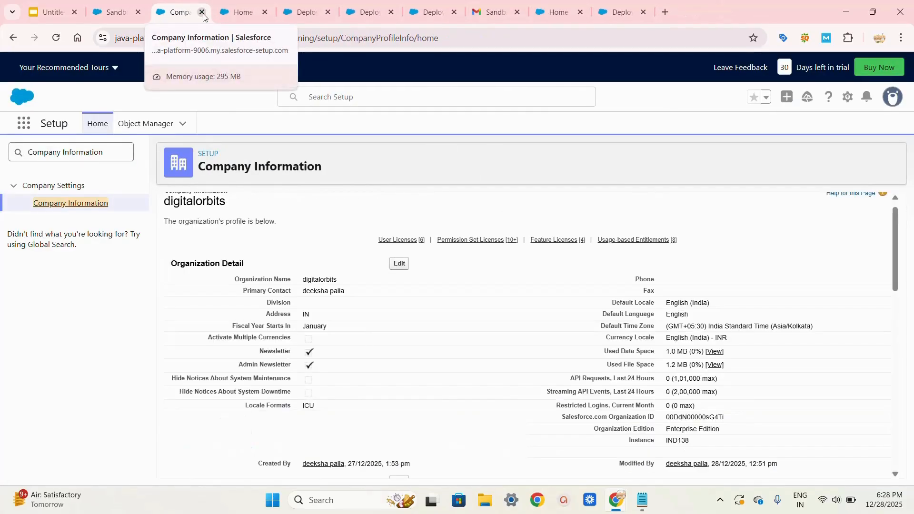
left_click(203, 14)
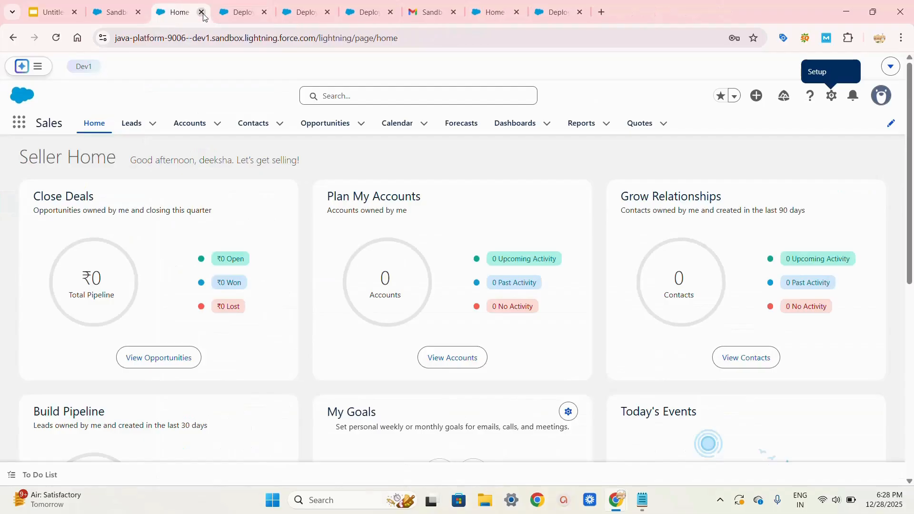
Return to the Dev1 sandbox's Deployment Settings and reload the page to check its deployment connections
left_click(307, 5)
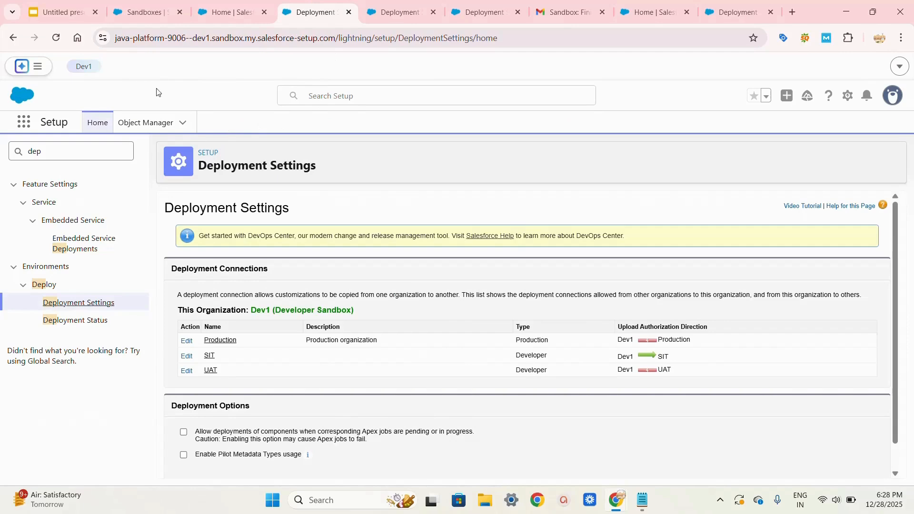
left_click(58, 41)
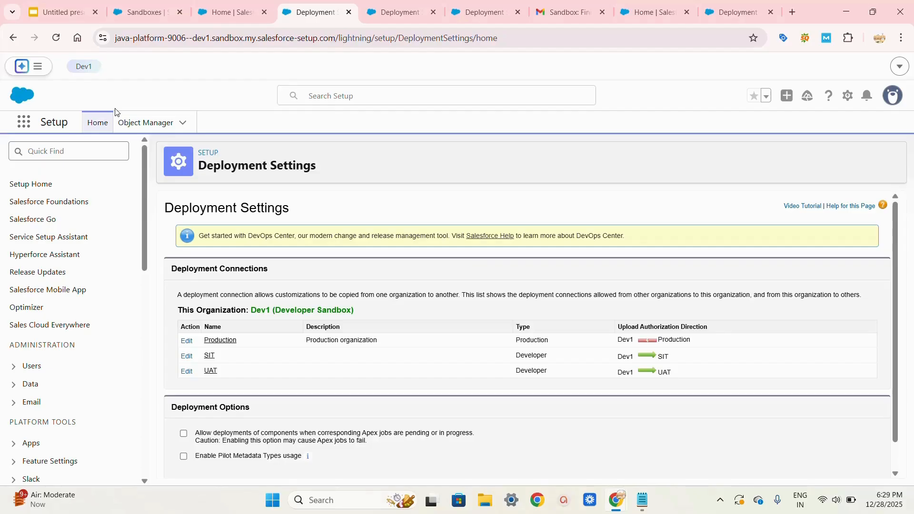
Search Dev1's Setup for "outbound chan" and open the Outbound Change Sets page
left_click(41, 150)
type("ou")
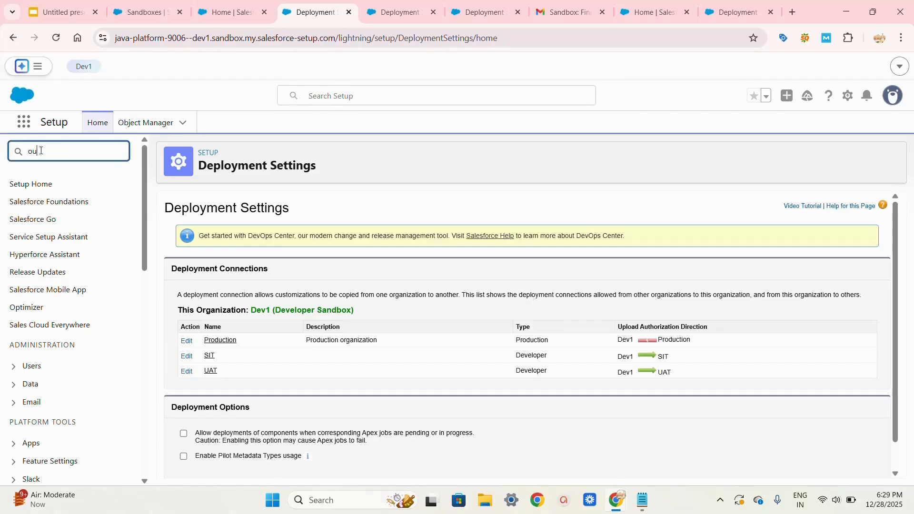
type("tbou")
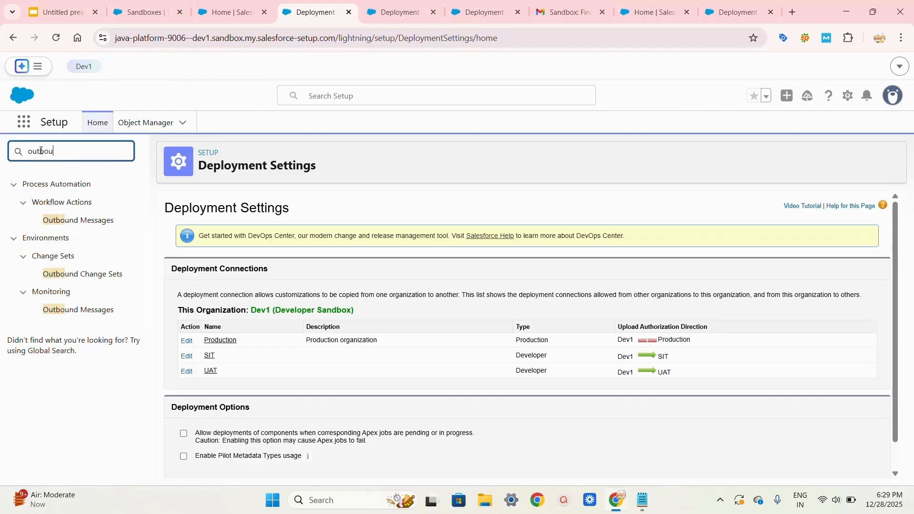
type("nd chan")
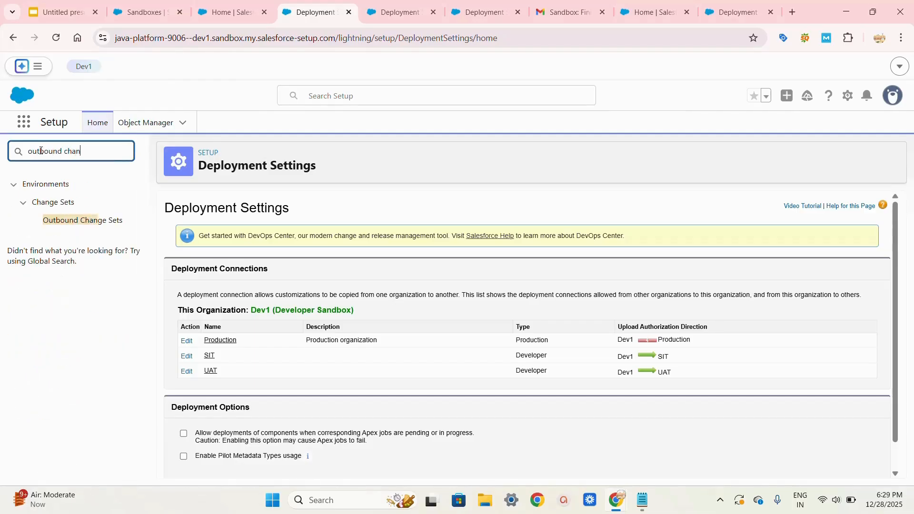
type("ges")
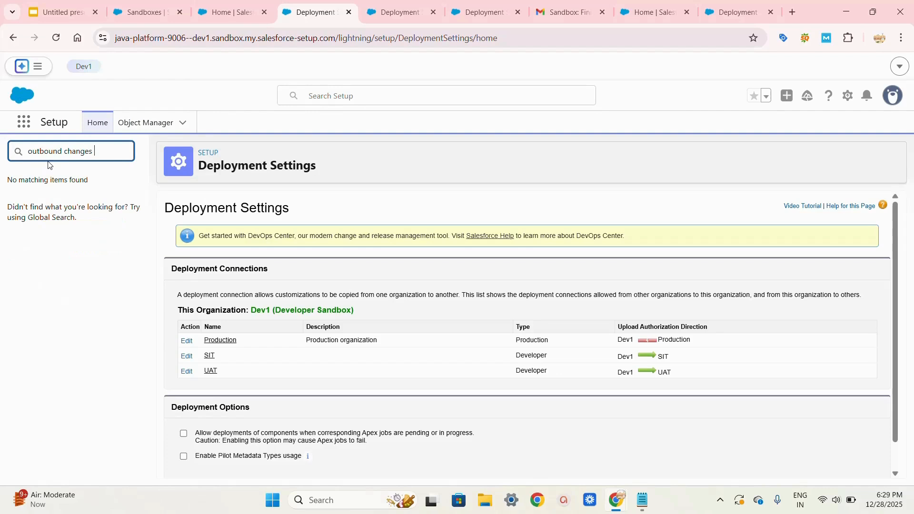
key("BackSpace")
key("BackSpace")
key("BackSpace")
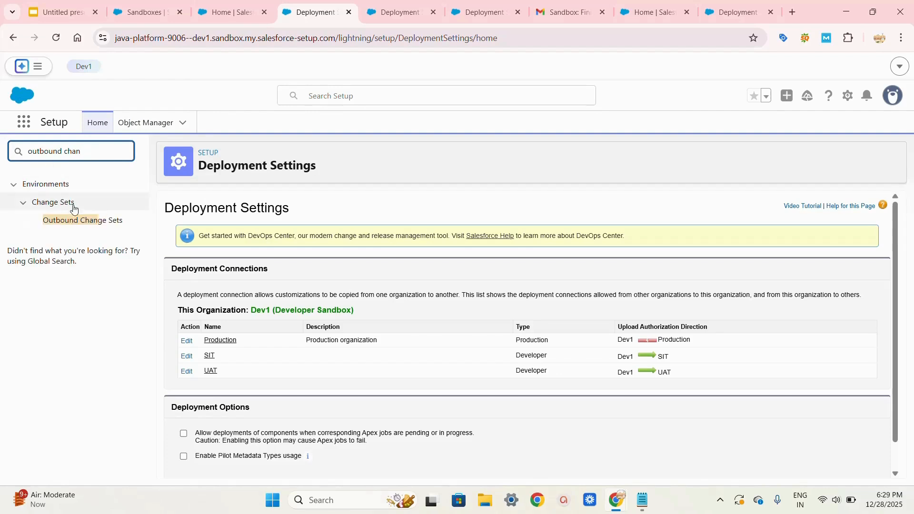
left_click(74, 220)
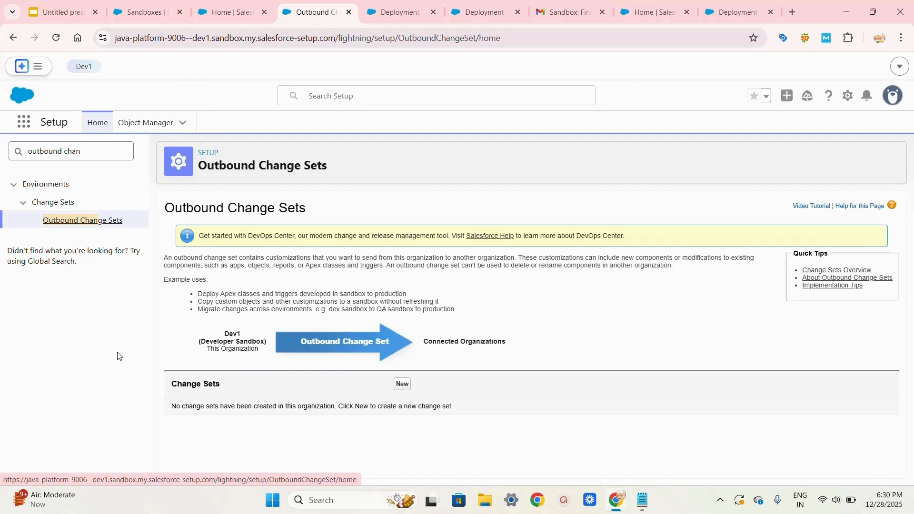
Create an outbound change set named "App creation" without a description, and save it
left_click(400, 386)
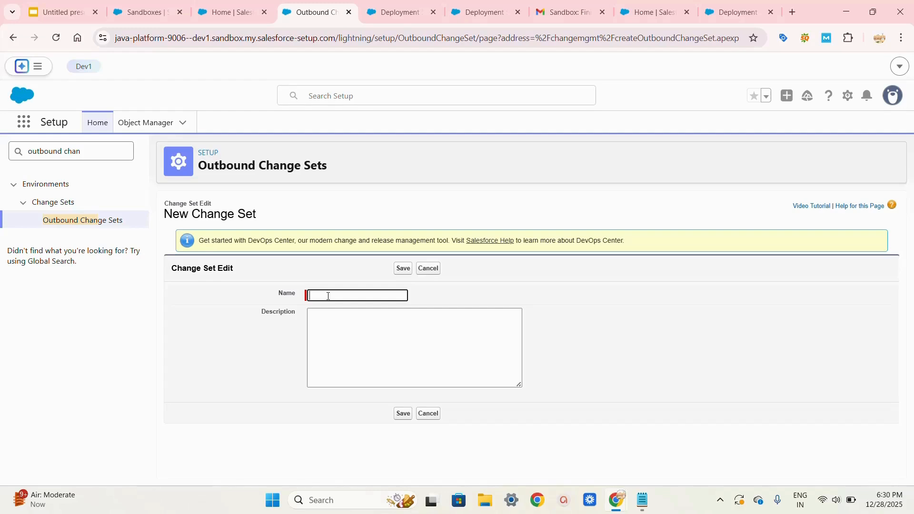
type("Appcreation")
left_click(326, 296)
left_click(404, 416)
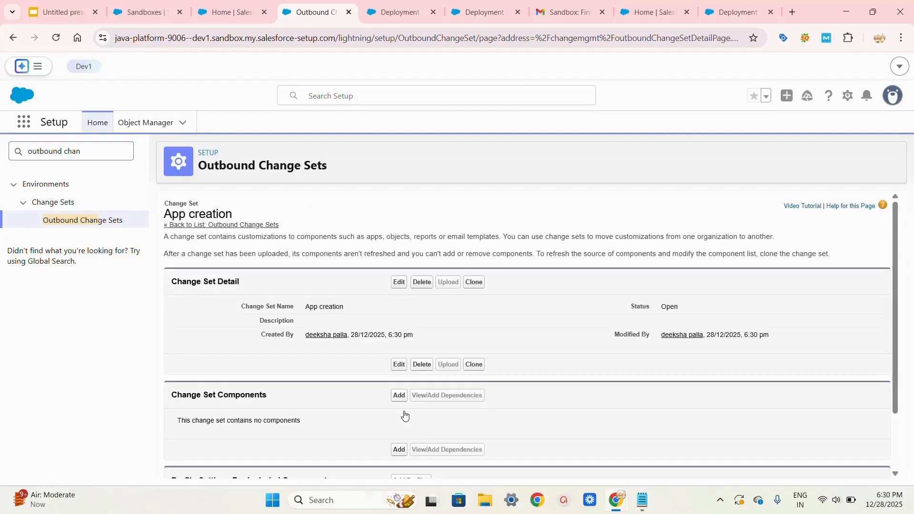
Open the App creation change set's name and description for editing and save them without changes
scroll(405, 416, "down", 1)
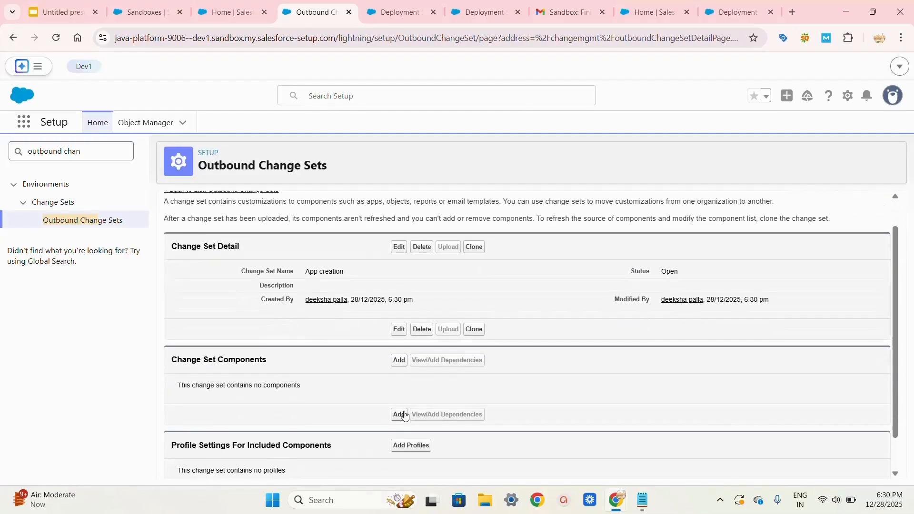
scroll(404, 417, "up", 1)
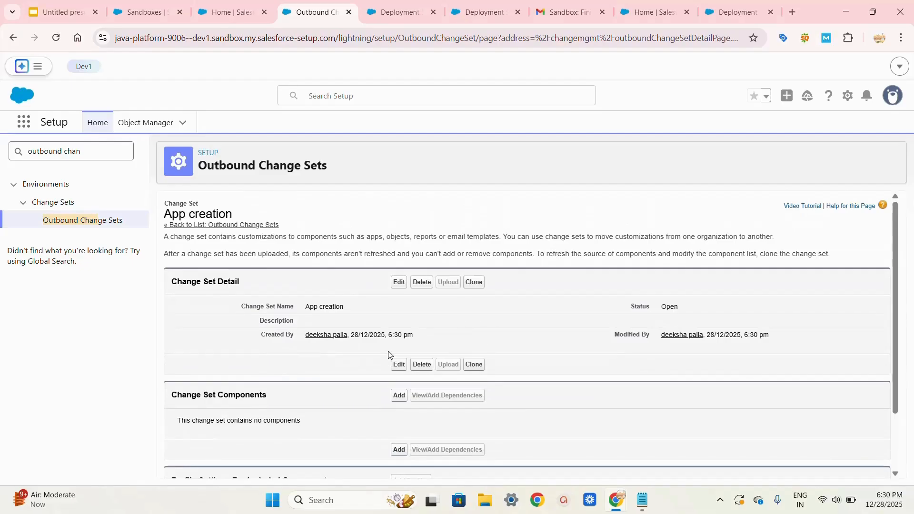
scroll(389, 319, "down", 2)
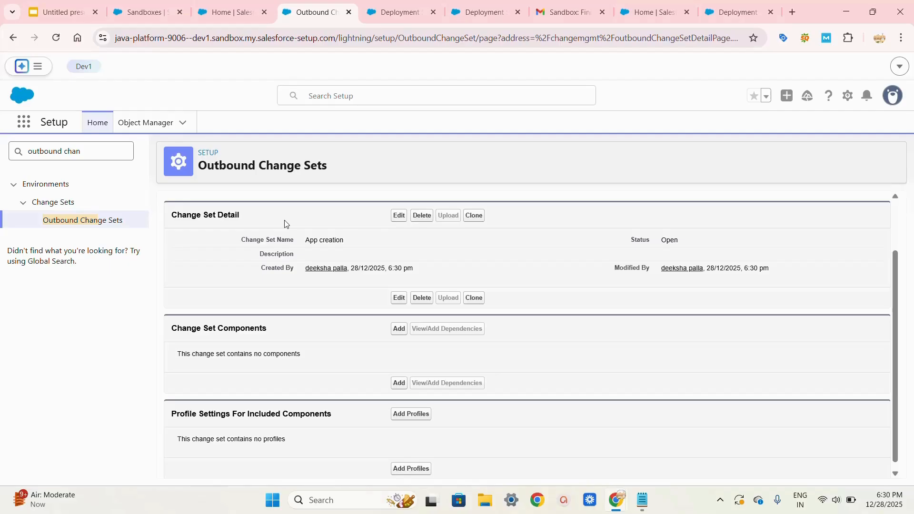
left_click(398, 217)
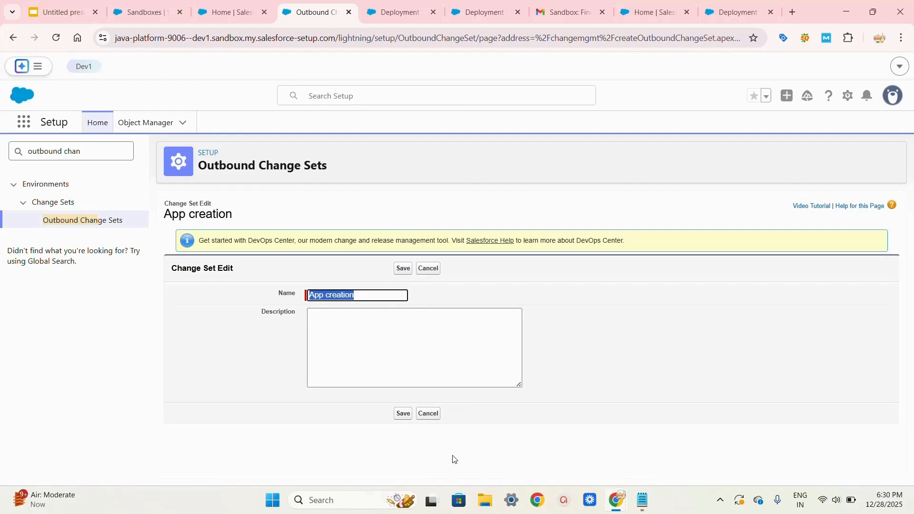
left_click(407, 417)
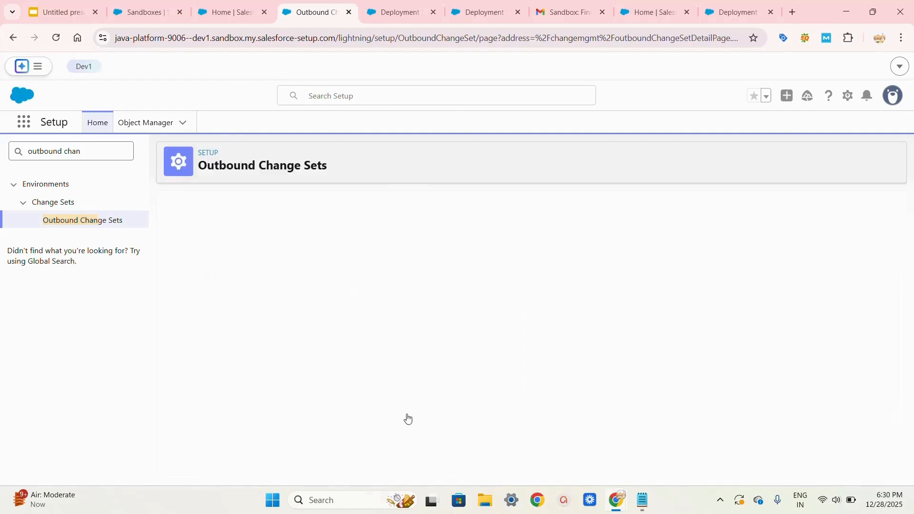
Add the Inside_Sales and Sales_Leader apps as components of the App creation change set
scroll(407, 416, "down", 2)
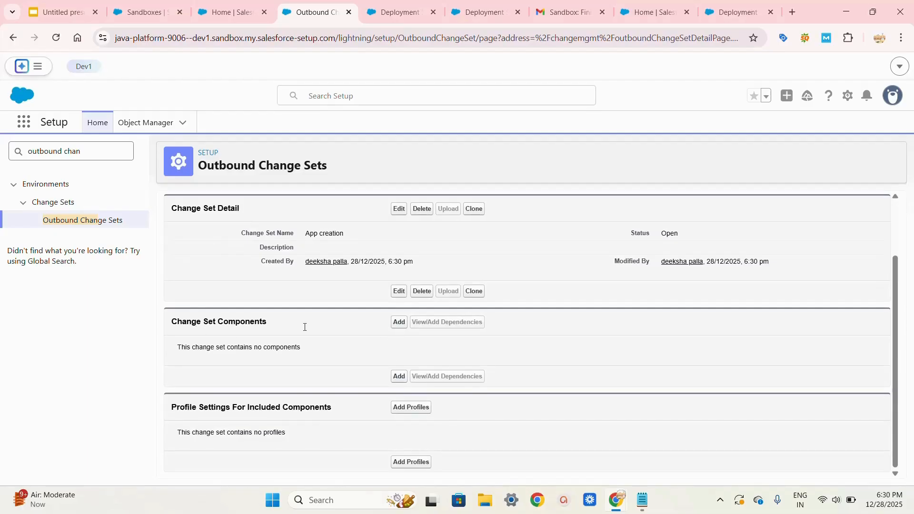
left_click(398, 323)
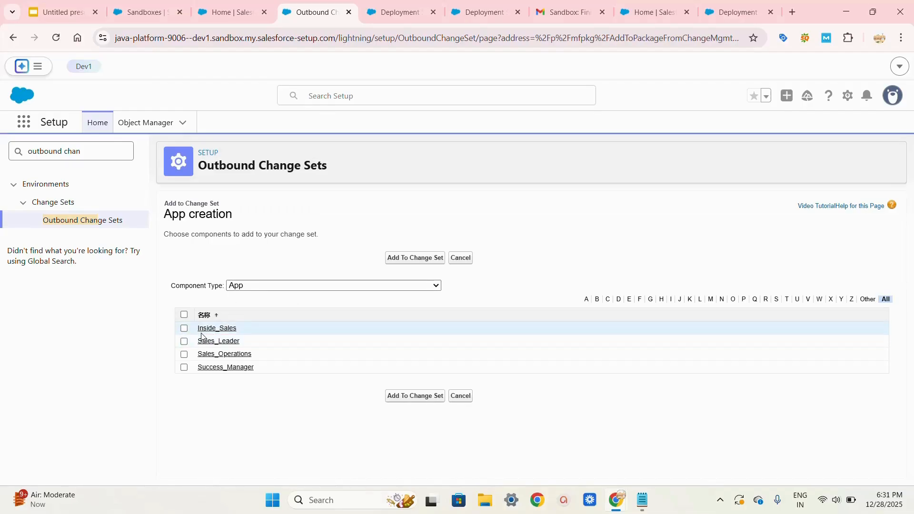
left_click(185, 329)
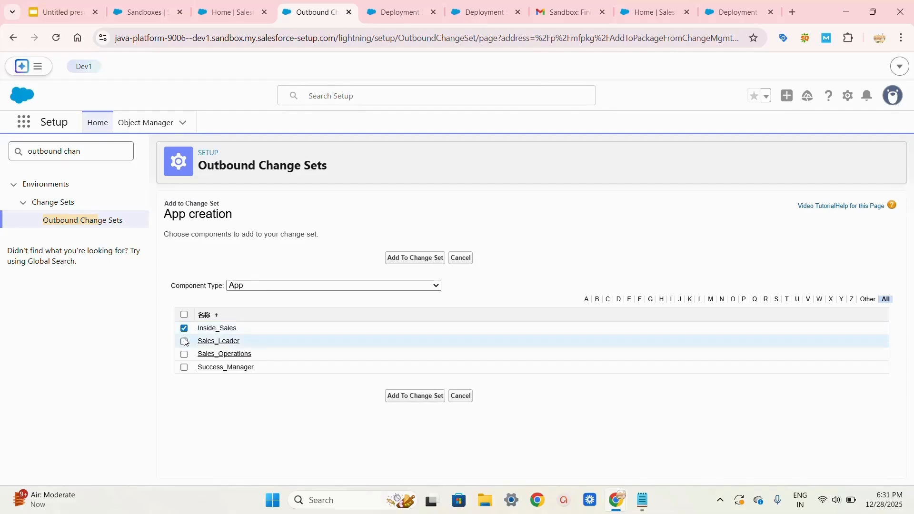
left_click(184, 342)
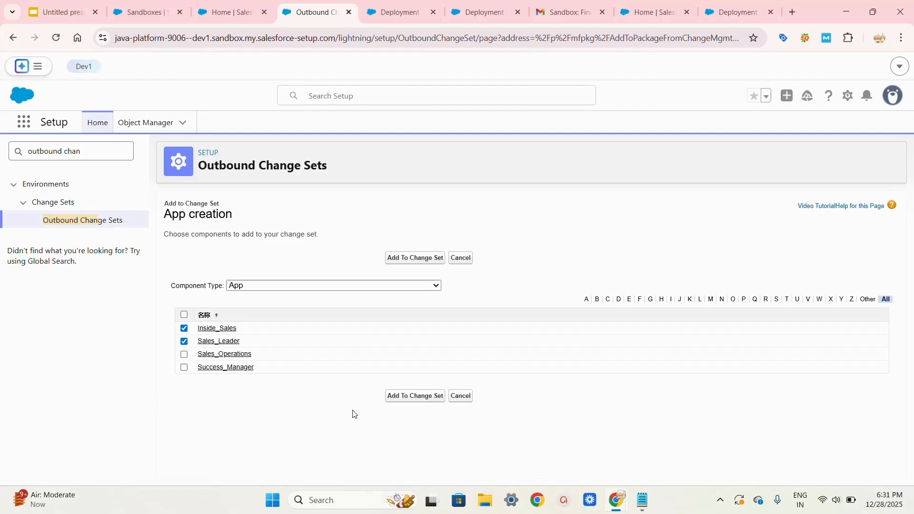
left_click(414, 398)
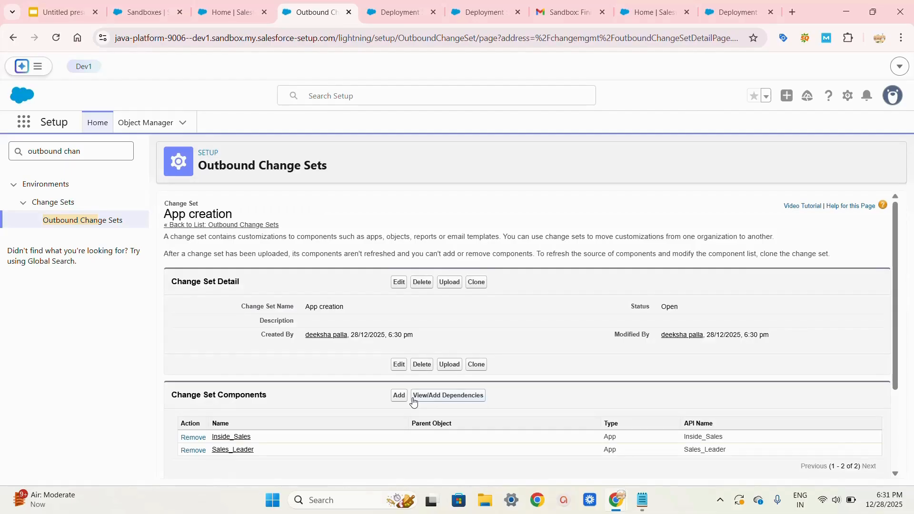
Open the System Administrator profile from the change set's list of profile settings and look over its page layouts
scroll(413, 401, "down", 2)
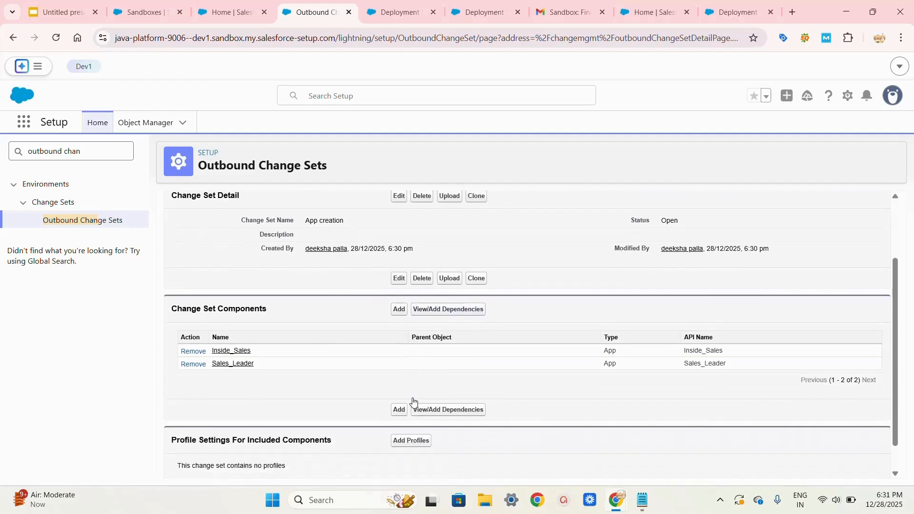
scroll(413, 402, "down", 1)
left_click(409, 408)
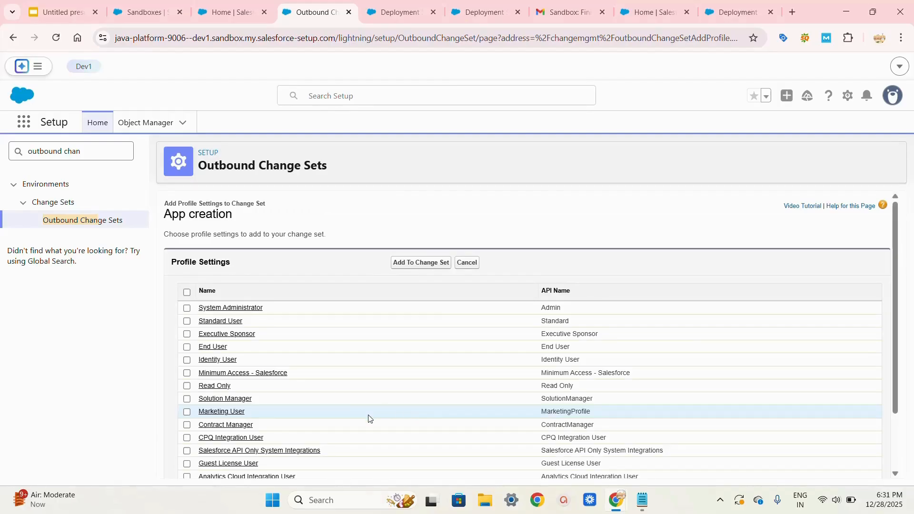
left_click(236, 311)
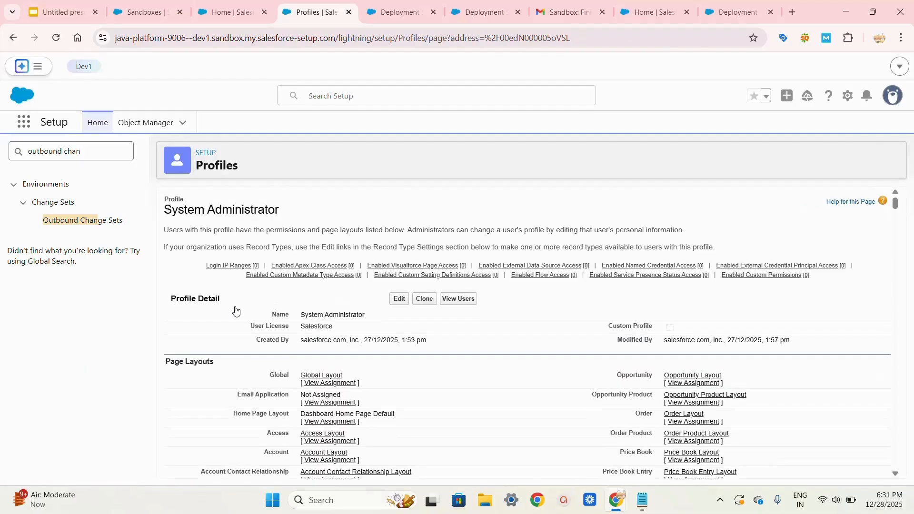
scroll(407, 364, "down", 6)
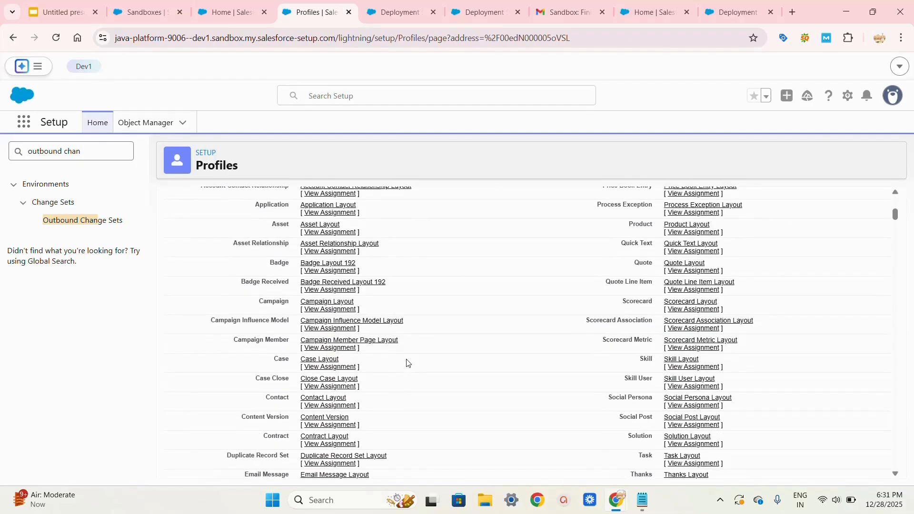
scroll(407, 363, "up", 7)
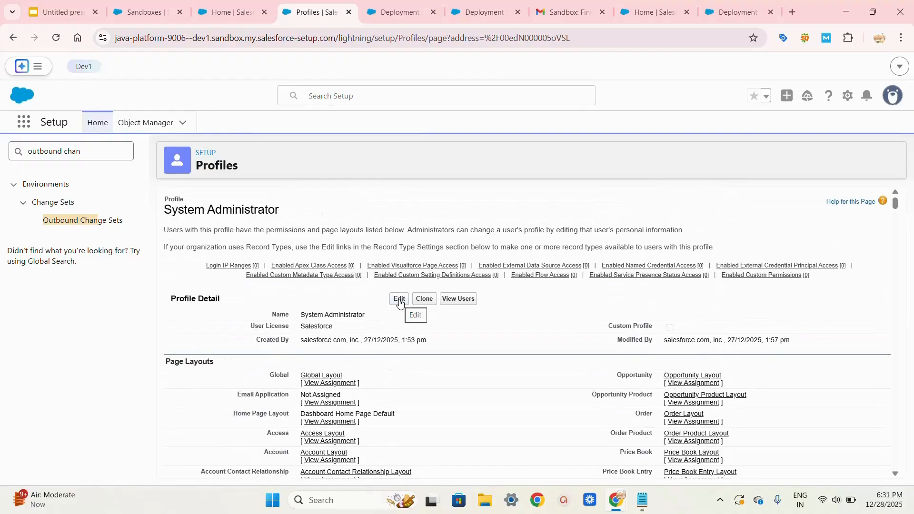
Edit the System Administrator profile to make the Sample Console app visible, and save the profile
left_click(400, 300)
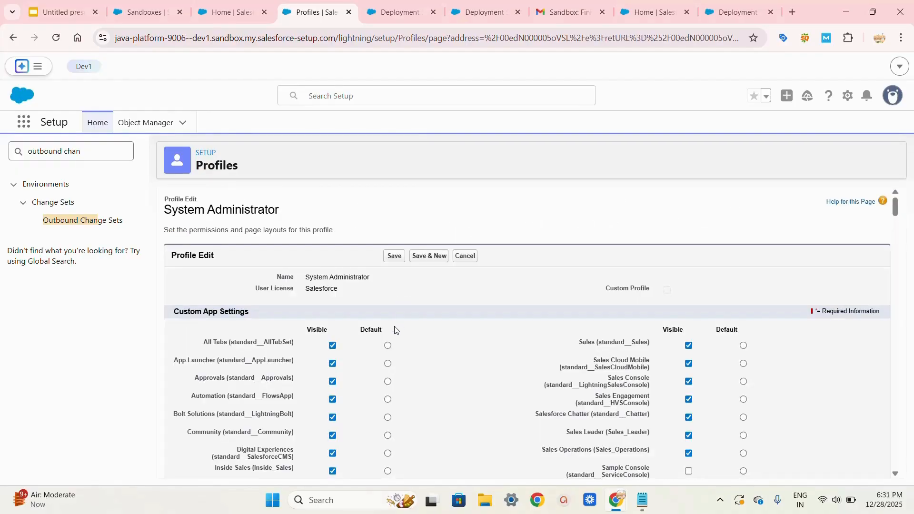
scroll(395, 330, "down", 3)
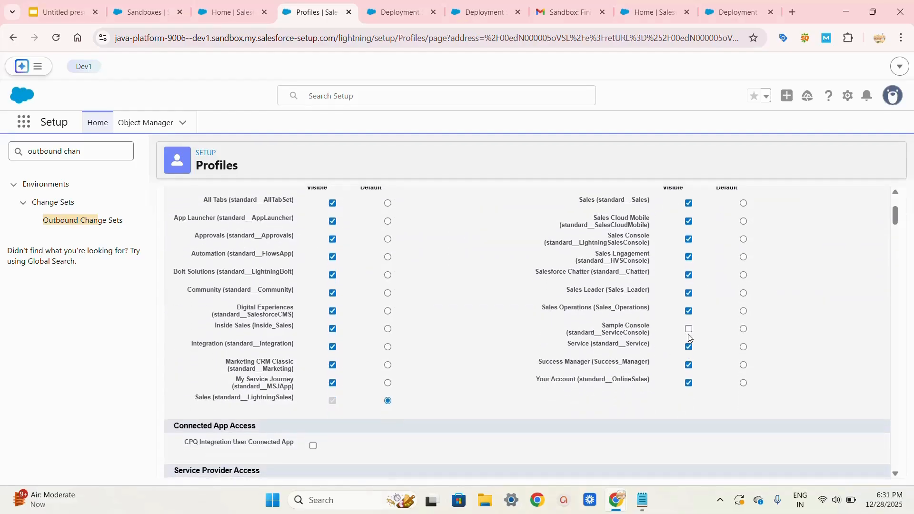
left_click(689, 330)
scroll(497, 448, "down", 5)
scroll(497, 448, "up", 10)
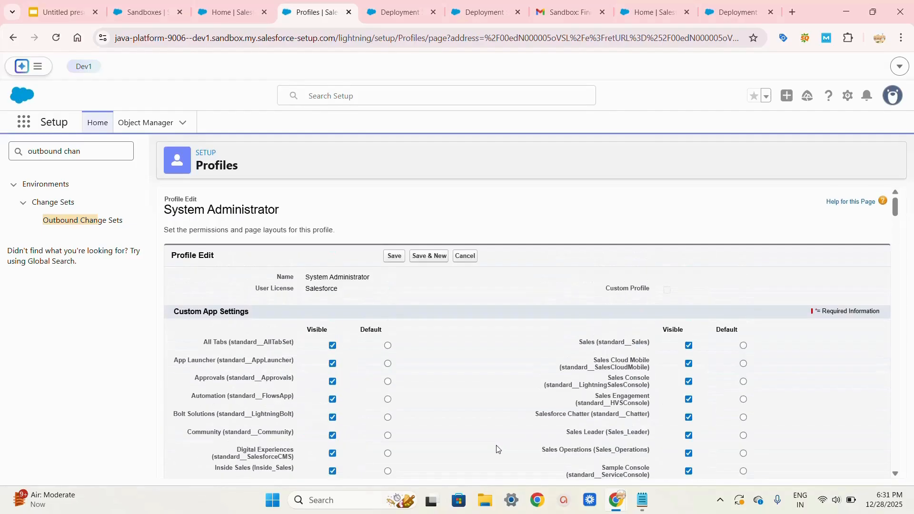
scroll(497, 448, "down", 2)
scroll(497, 447, "up", 2)
left_click(393, 260)
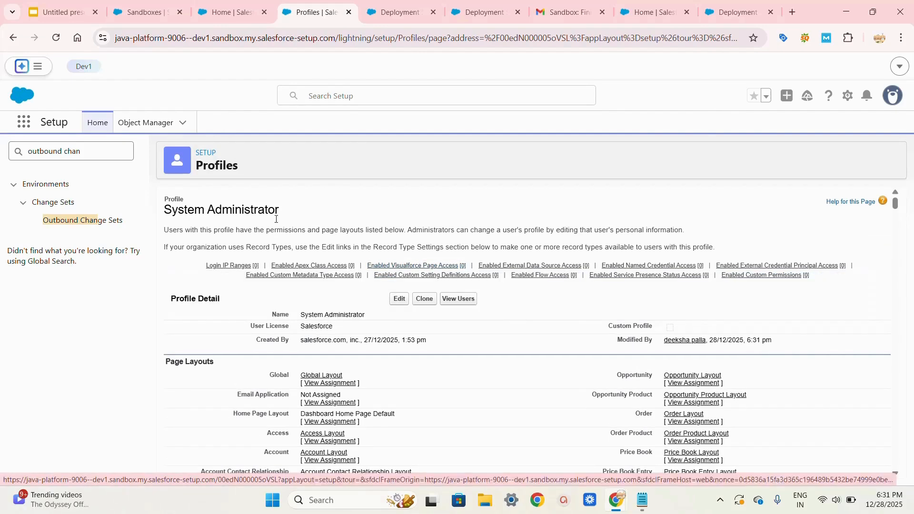
Return to Outbound Change Sets and reopen the App creation change set to review its components and profile settings
left_click(90, 226)
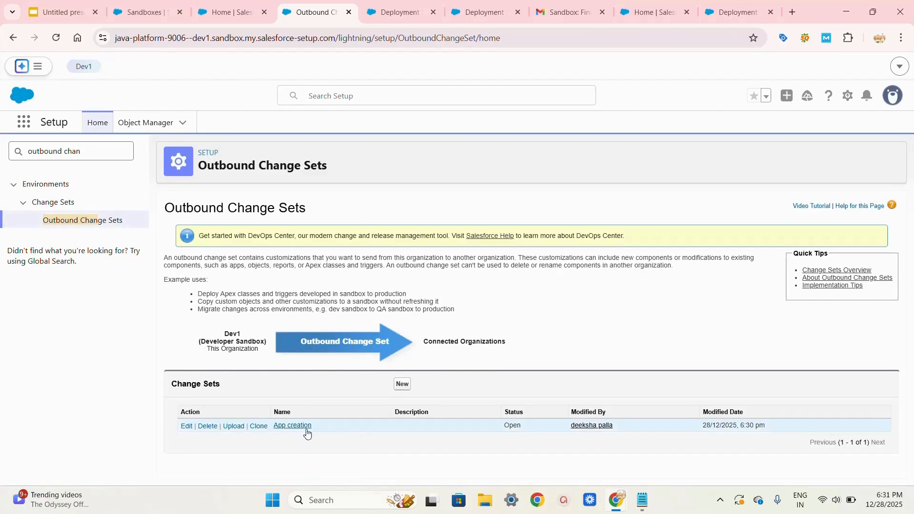
left_click(292, 426)
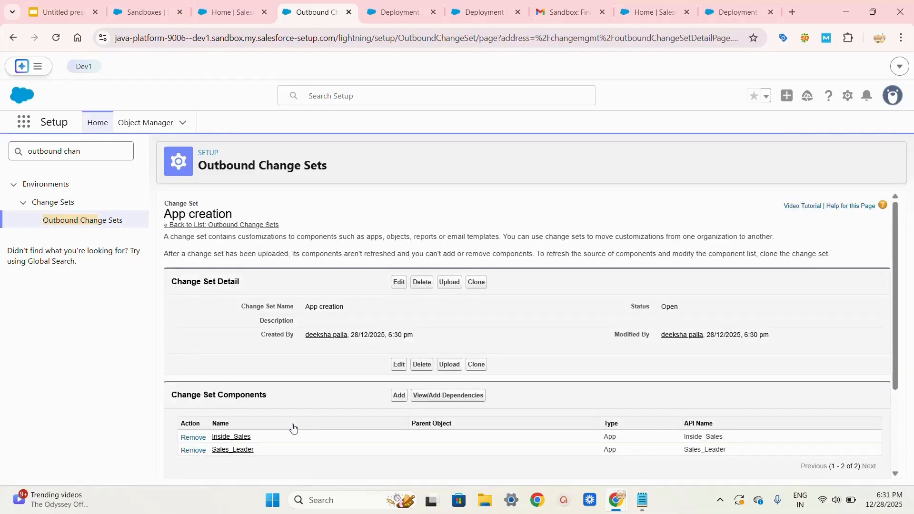
scroll(293, 428, "down", 3)
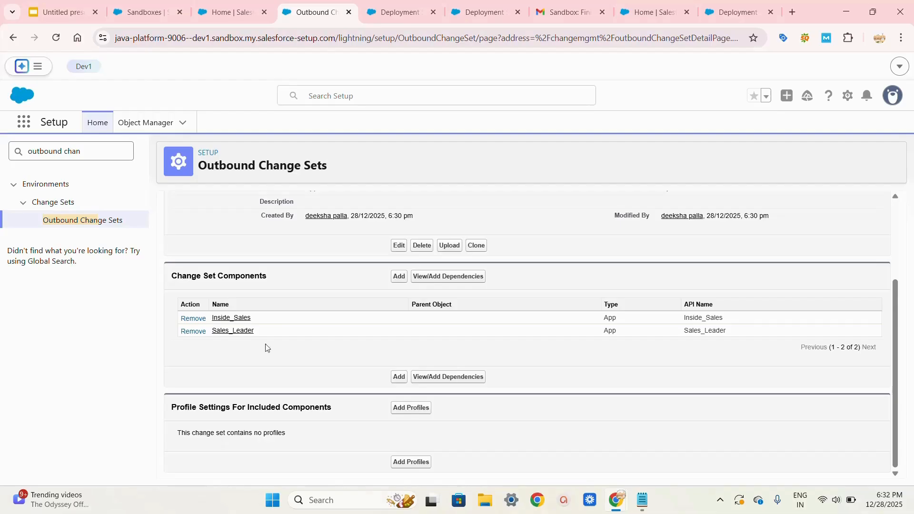
scroll(327, 311, "up", 2)
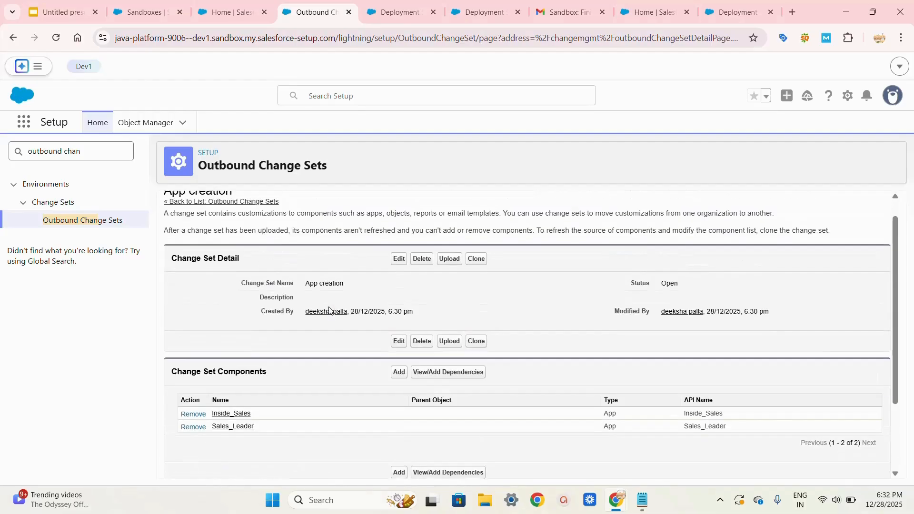
Upload the App creation change set to the SIT target organization and check its upload status
left_click(448, 344)
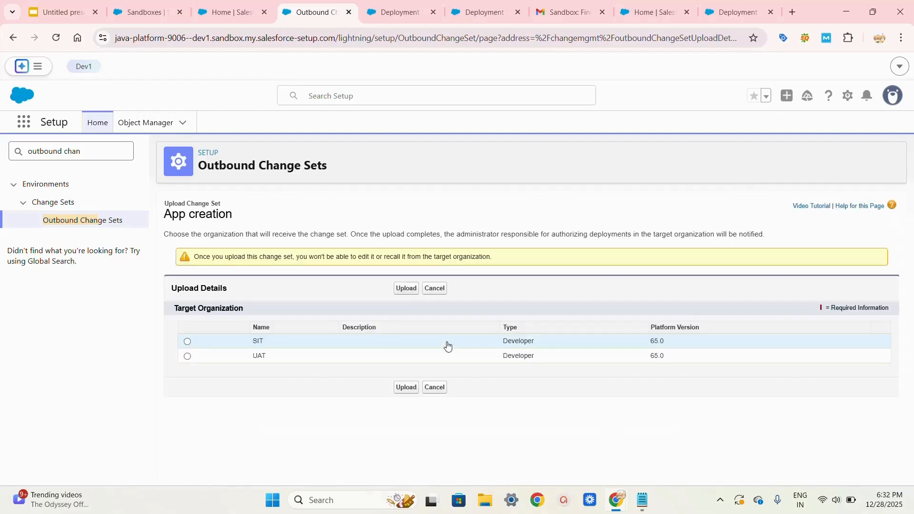
left_click(189, 343)
left_click(406, 387)
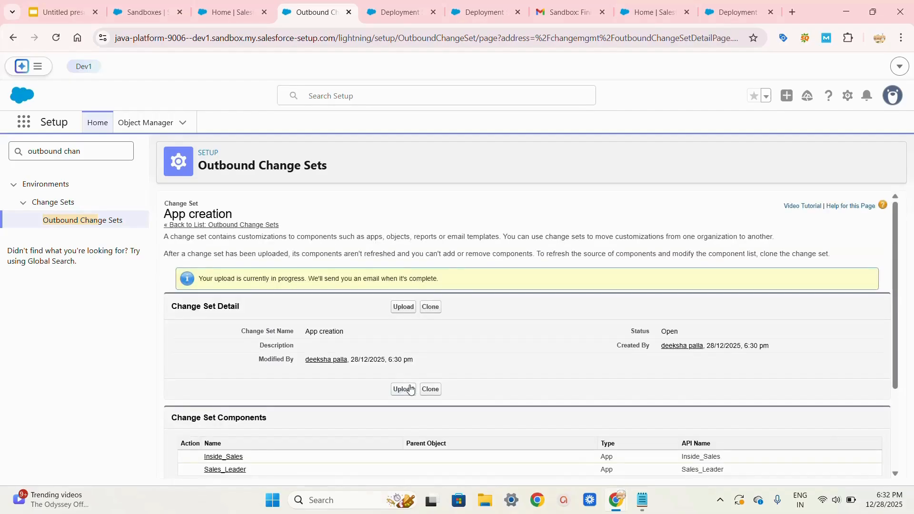
scroll(411, 389, "down", 1)
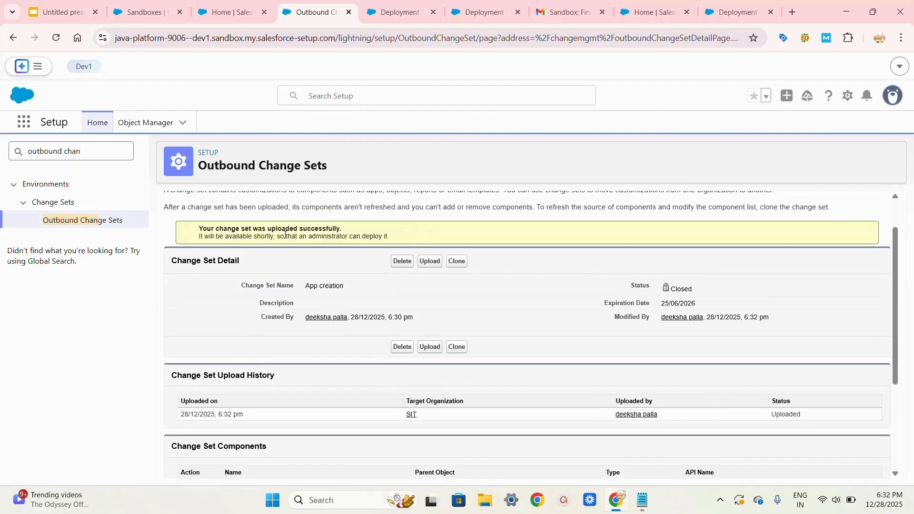
scroll(285, 234, "up", 1)
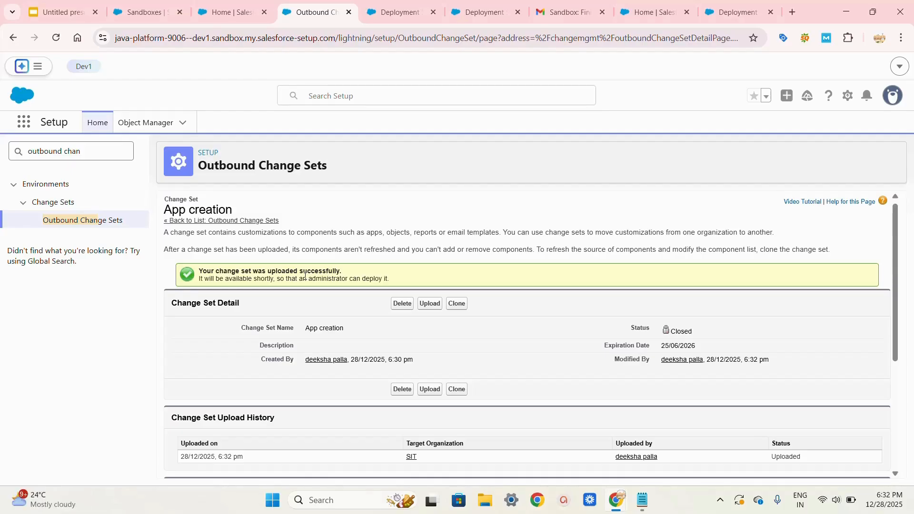
Switch to the SIT sandbox's Setup, search for and open Inbound Change Sets, and look over the change sets awaiting deployment
left_click(222, 13)
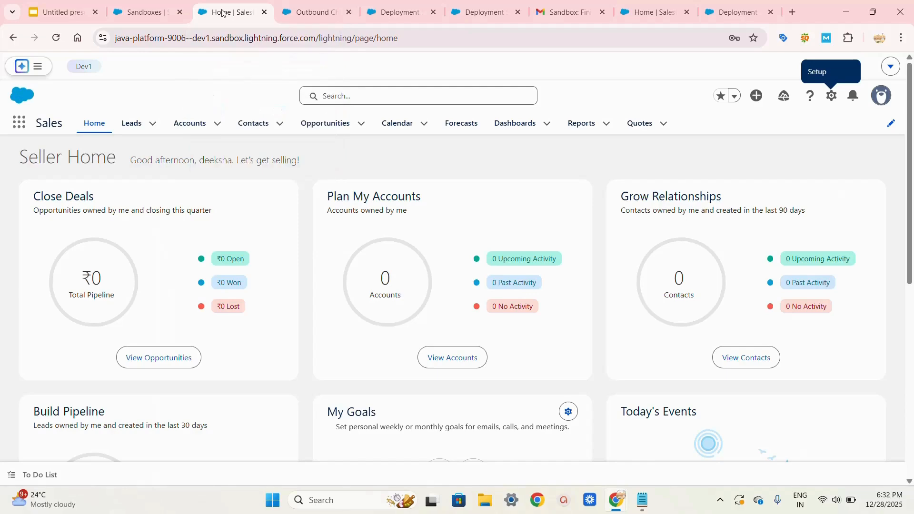
left_click(319, 10)
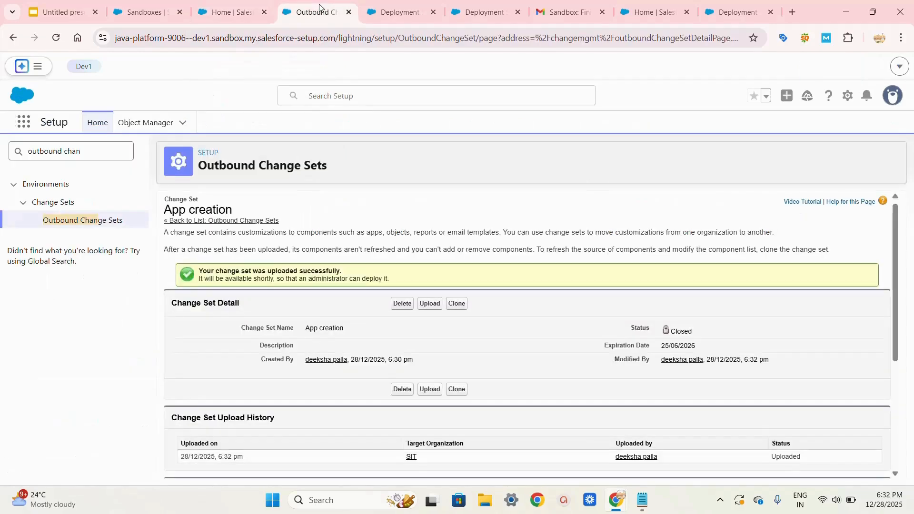
left_click(386, 10)
left_click(471, 13)
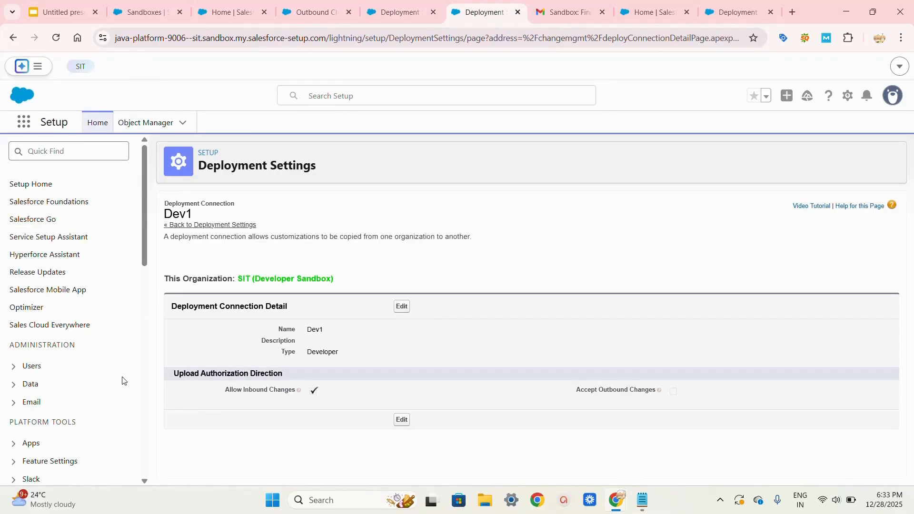
left_click(70, 150)
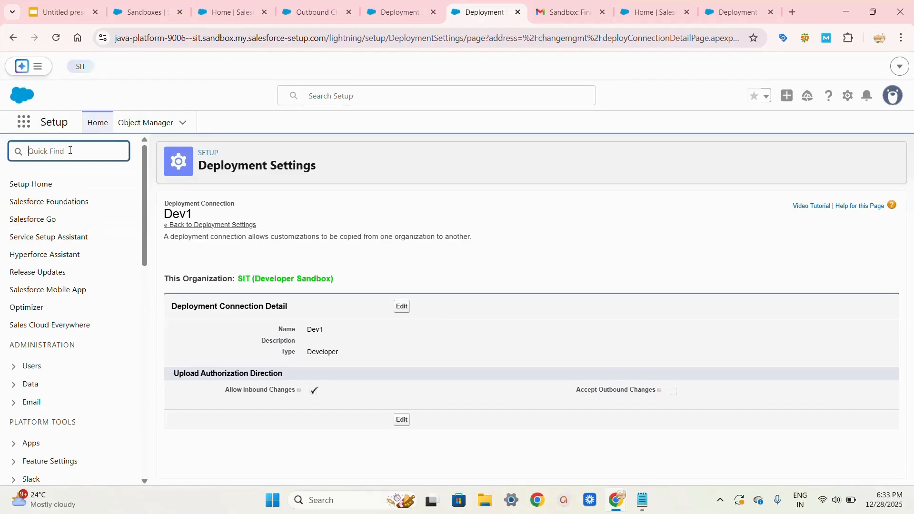
type("inbou")
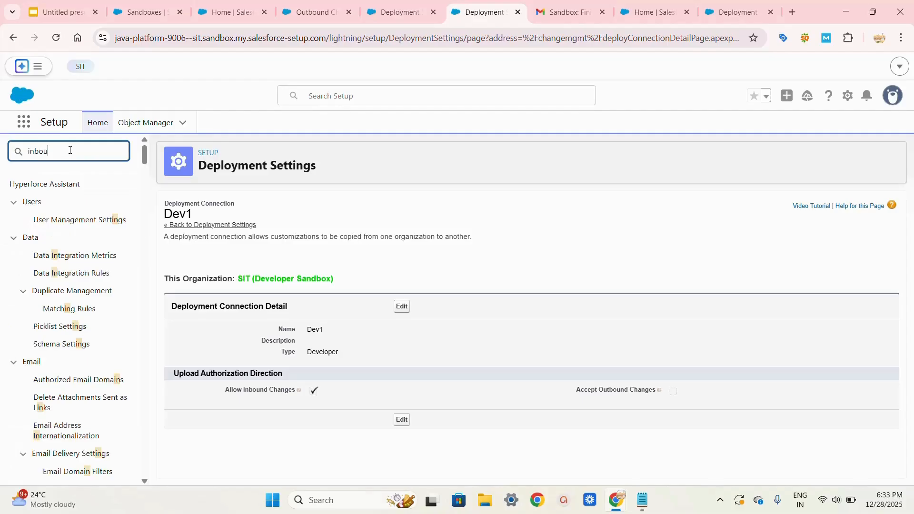
type("nd changes")
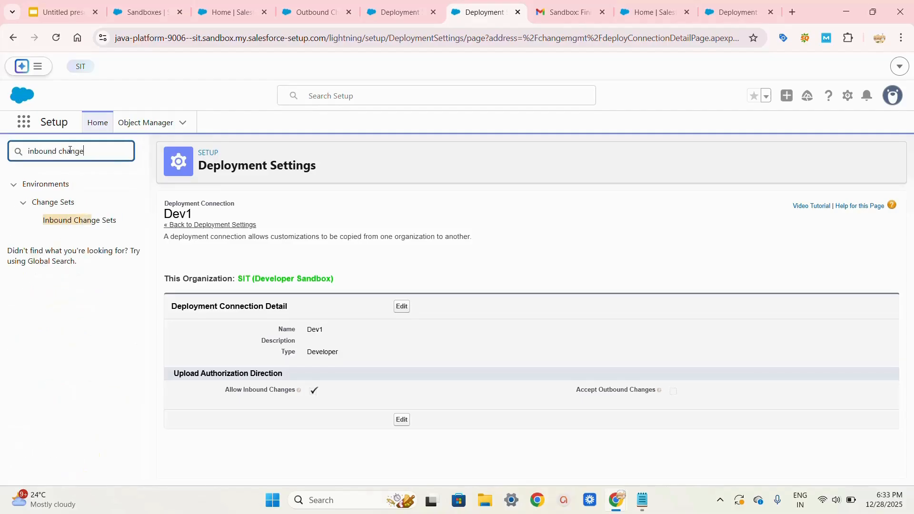
key("BackSpace")
key("BackSpace")
key("BackSpace")
key("BackSpace")
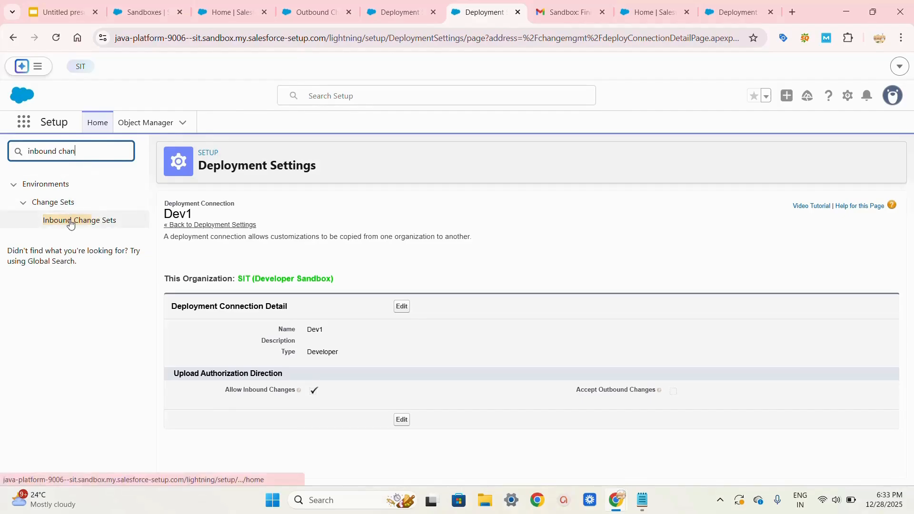
left_click(71, 220)
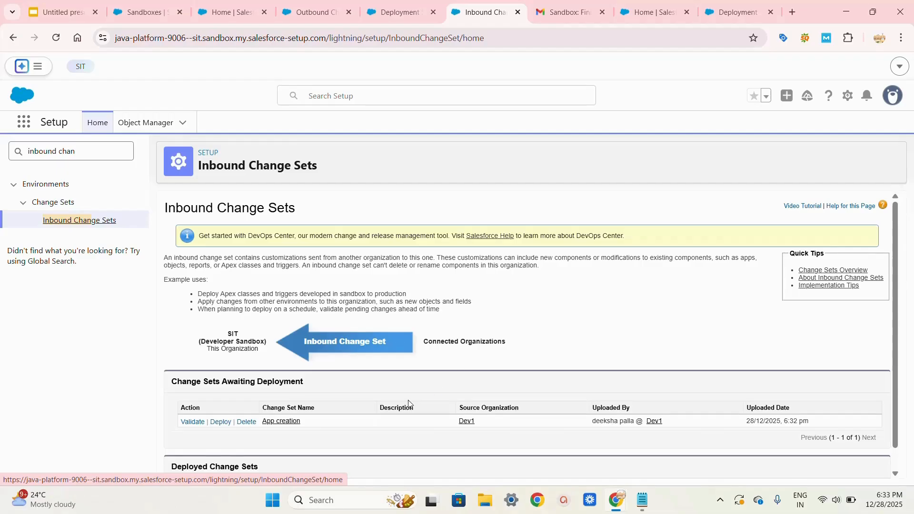
scroll(410, 405, "down", 1)
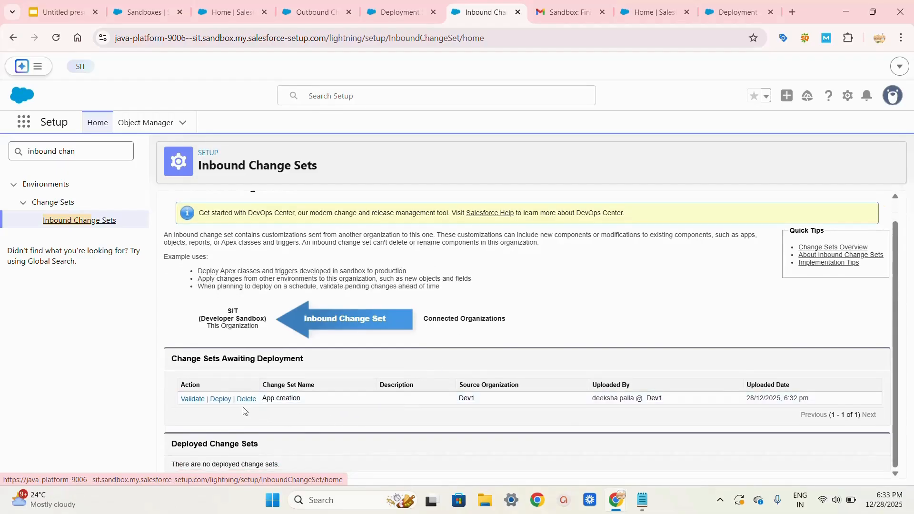